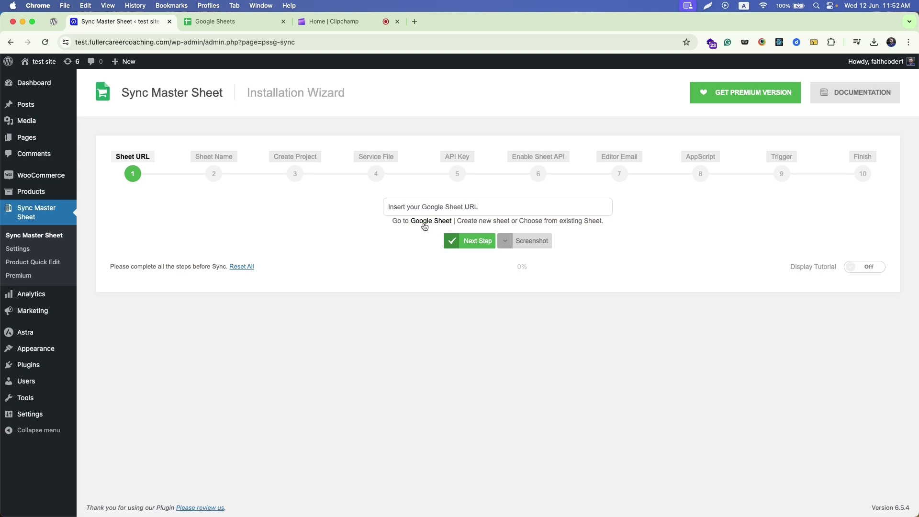
- Create a blank spreadsheet in Google Sheets and name it testSync
{"action": "left_click", "coordinate": [408, 218]}
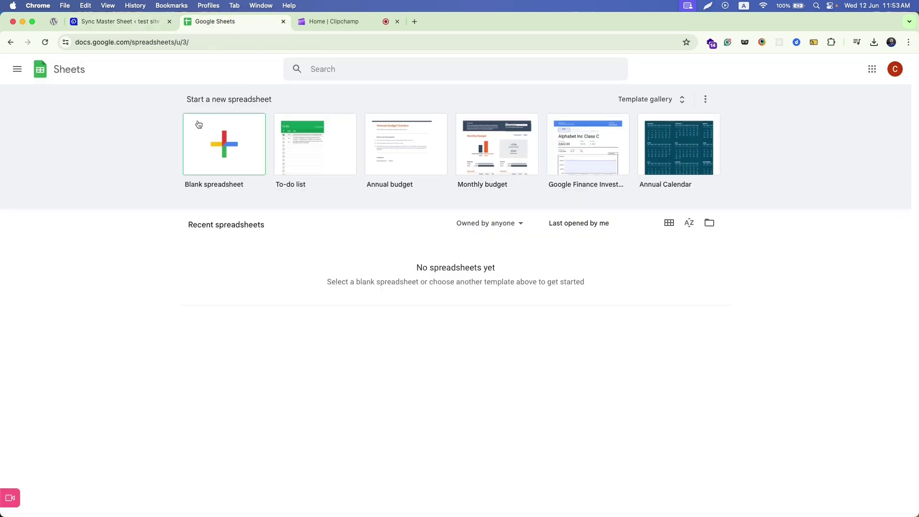
{"action": "left_click", "coordinate": [224, 146]}
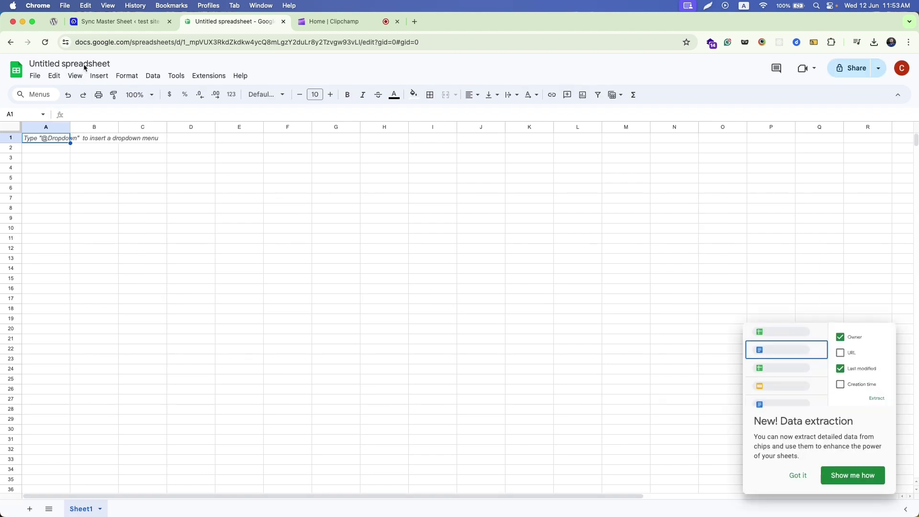
{"action": "type", "text": "test"}
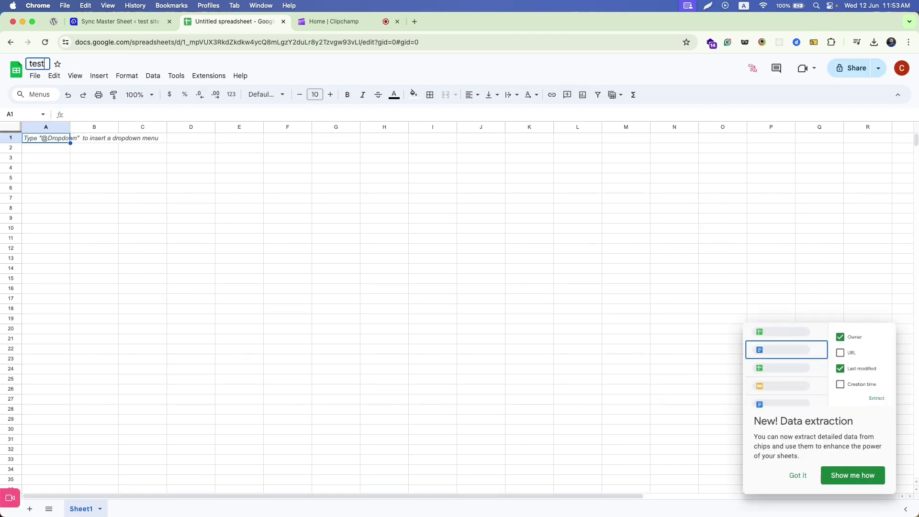
{"action": "type", "text": "Sync"}
- Copy the testSync spreadsheet's URL into the Sheet URL step of the Sync Master Sheet wizard and submit it
{"action": "left_click", "coordinate": [443, 46]}
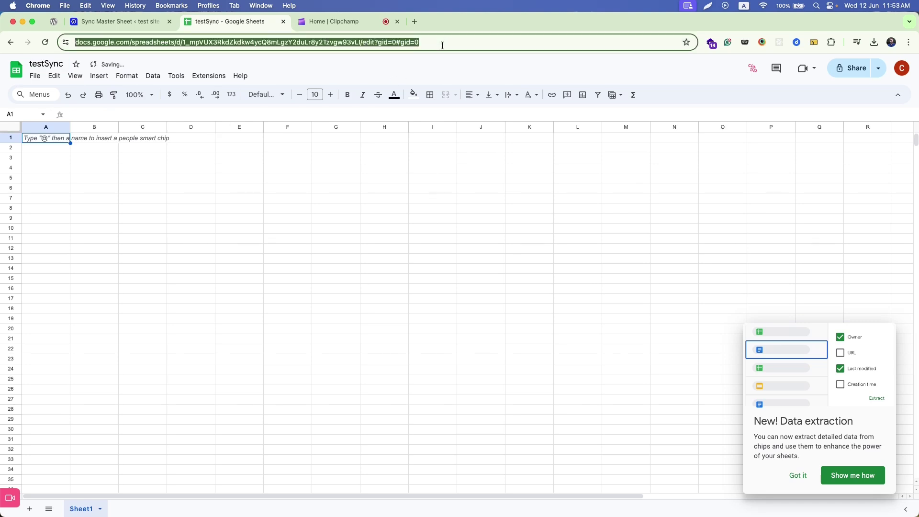
{"action": "left_click", "coordinate": [140, 27]}
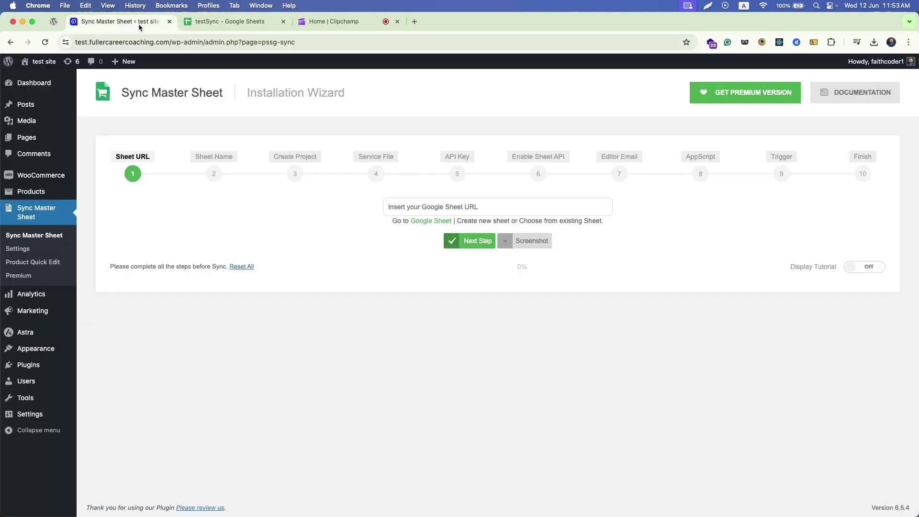
{"action": "left_click", "coordinate": [432, 206]}
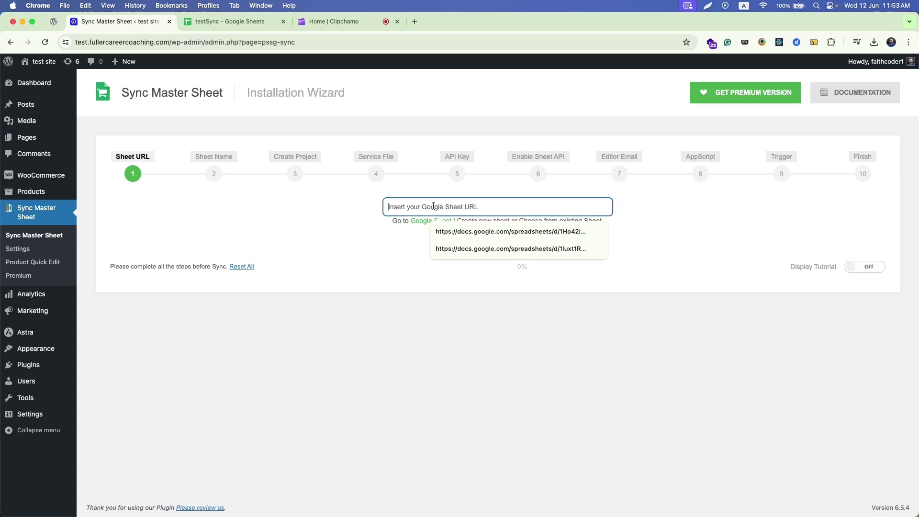
{"action": "key", "text": "cmd+v"}
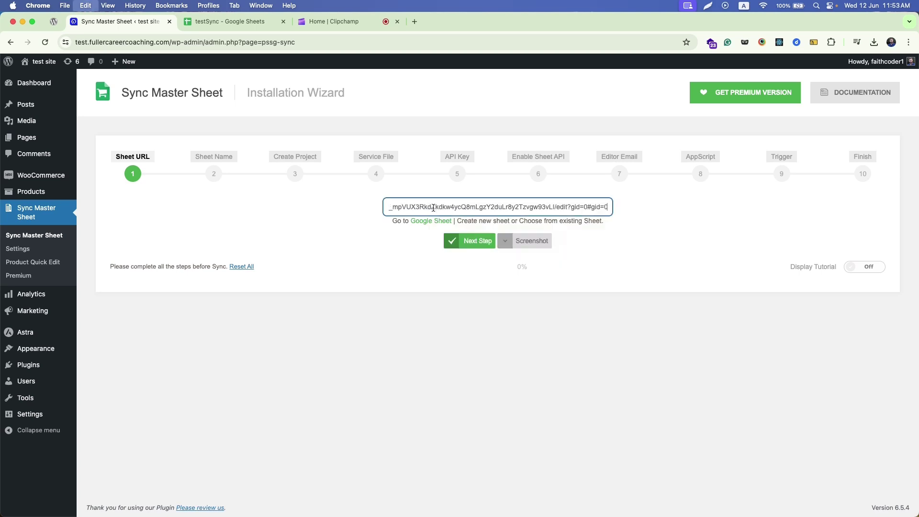
{"action": "left_click", "coordinate": [325, 236]}
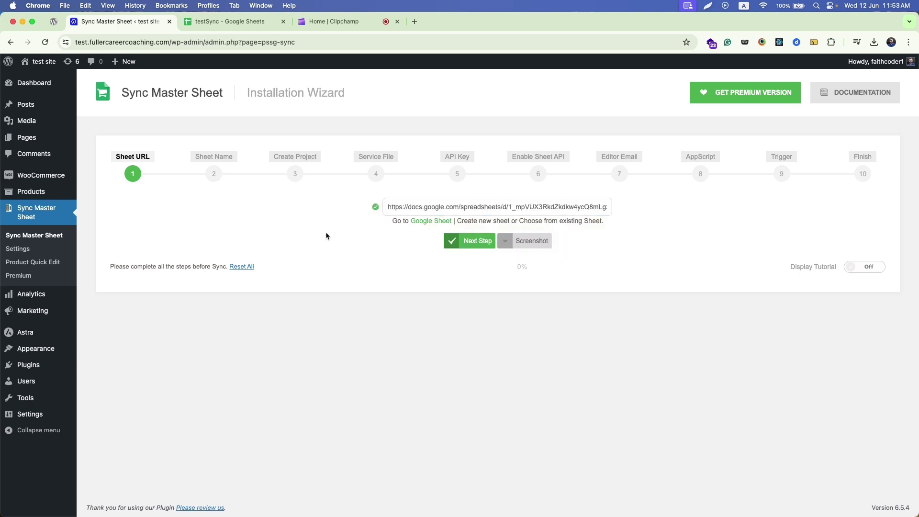
{"action": "left_click", "coordinate": [471, 243]}
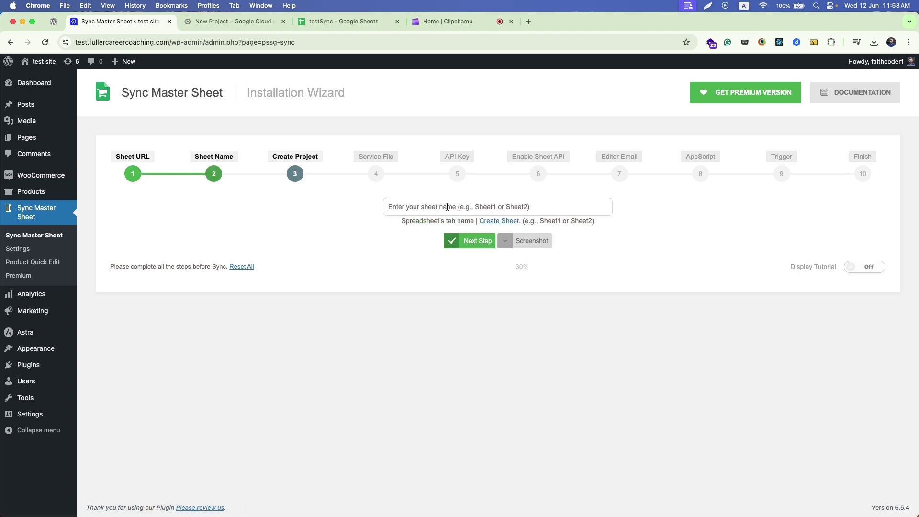
- Check the tab name in the testSync spreadsheet, then submit Sheet1 as the sheet name in the wizard
{"action": "left_click", "coordinate": [350, 21]}
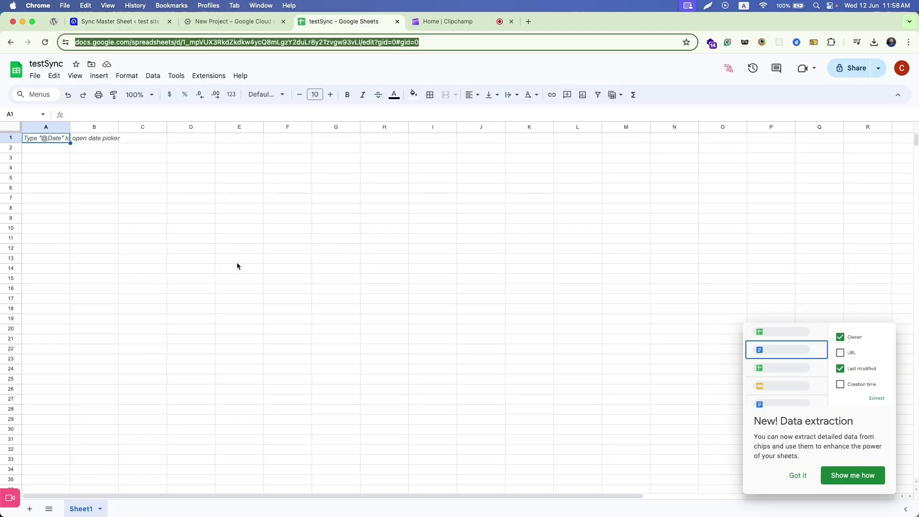
{"action": "left_click", "coordinate": [120, 21]}
{"action": "left_click", "coordinate": [425, 207]}
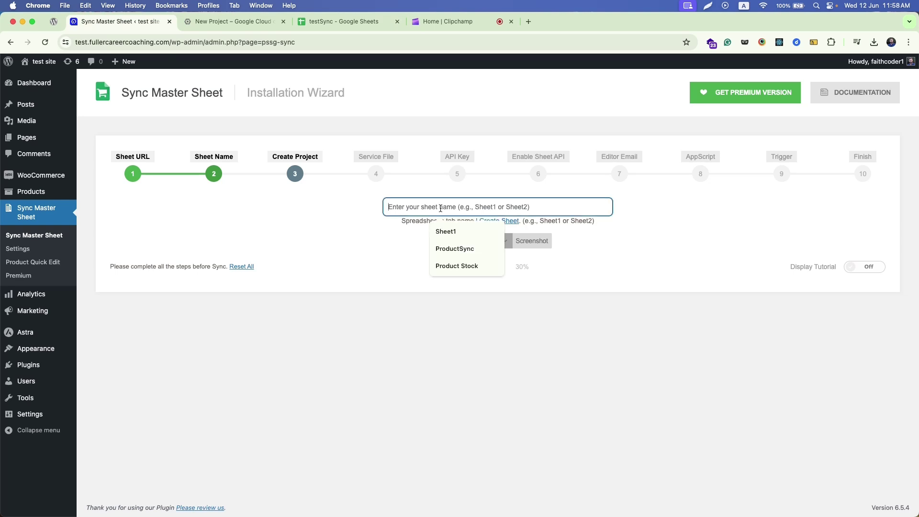
{"action": "left_click", "coordinate": [431, 232]}
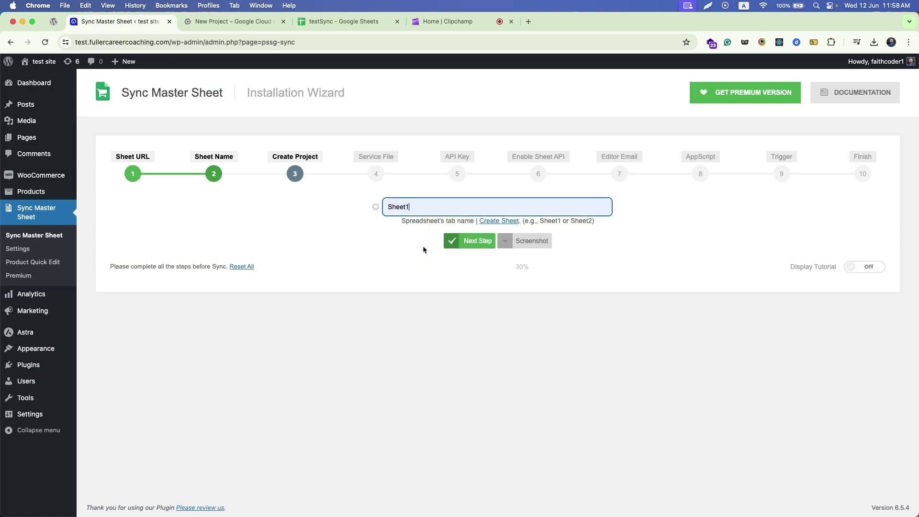
{"action": "left_click", "coordinate": [477, 242]}
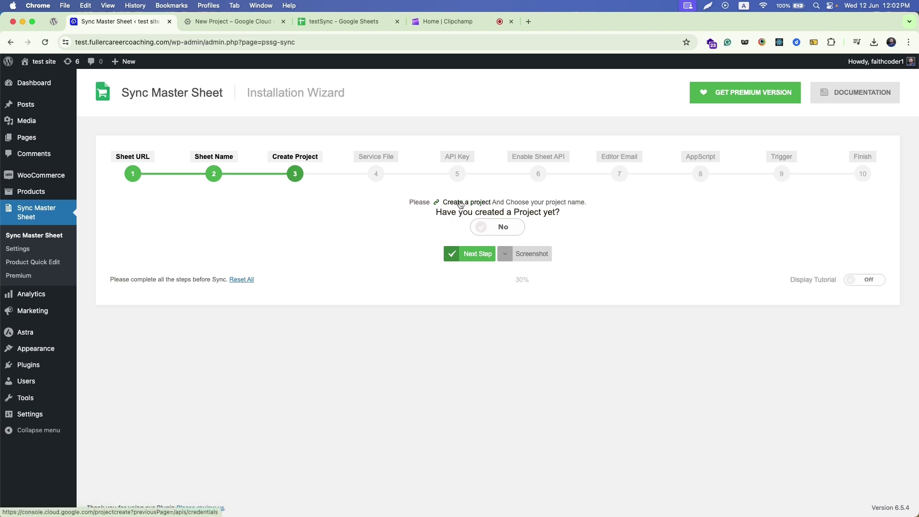
- Create and select a Google Cloud project named testSync, and confirm the project's creation as Yes in the Sync Master Sheet wizard
{"action": "left_click", "coordinate": [230, 24]}
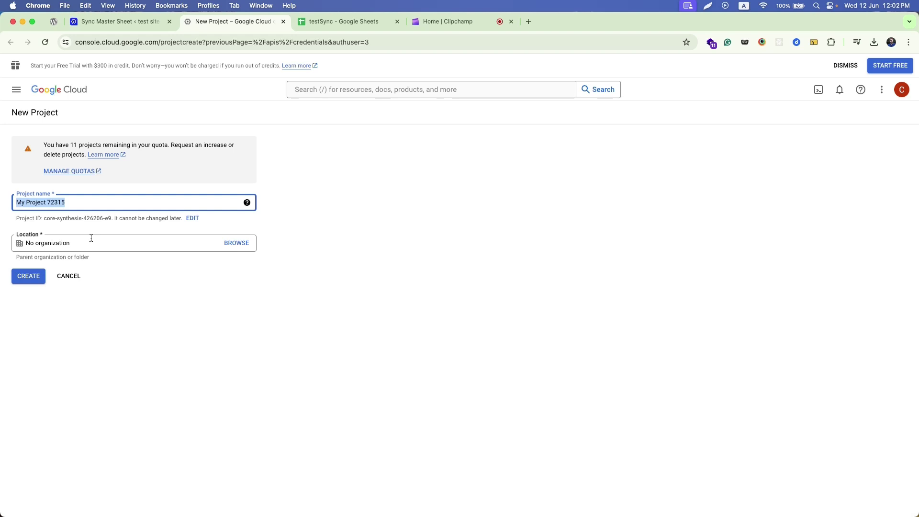
{"action": "type", "text": "testSync"}
{"action": "left_click", "coordinate": [28, 278]}
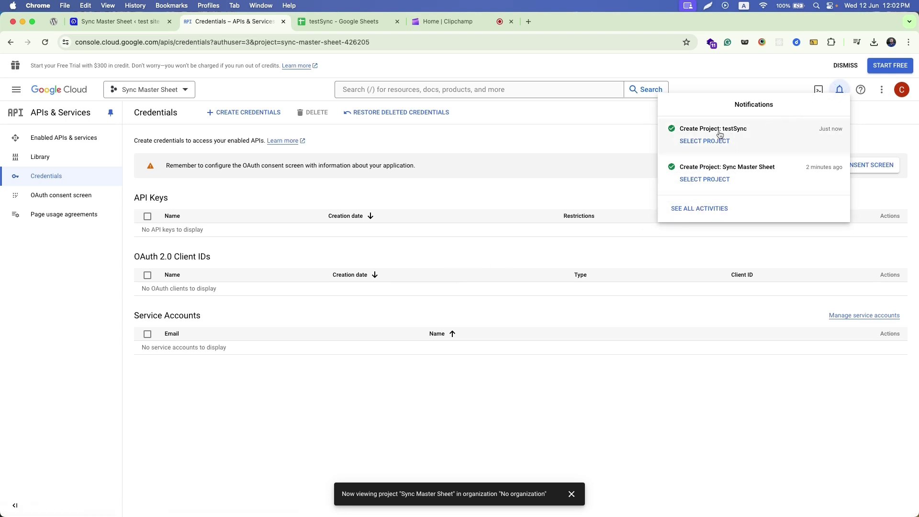
{"action": "left_click", "coordinate": [716, 142]}
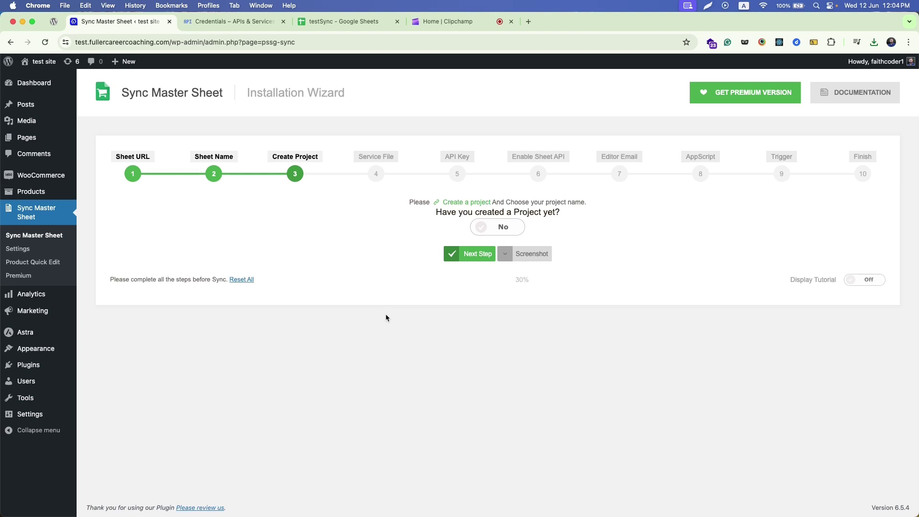
{"action": "left_click", "coordinate": [514, 228]}
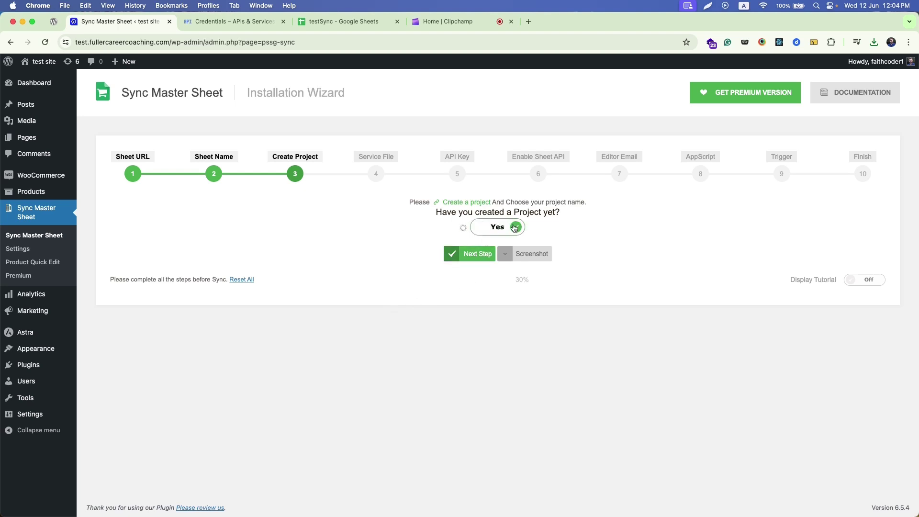
{"action": "left_click", "coordinate": [476, 254]}
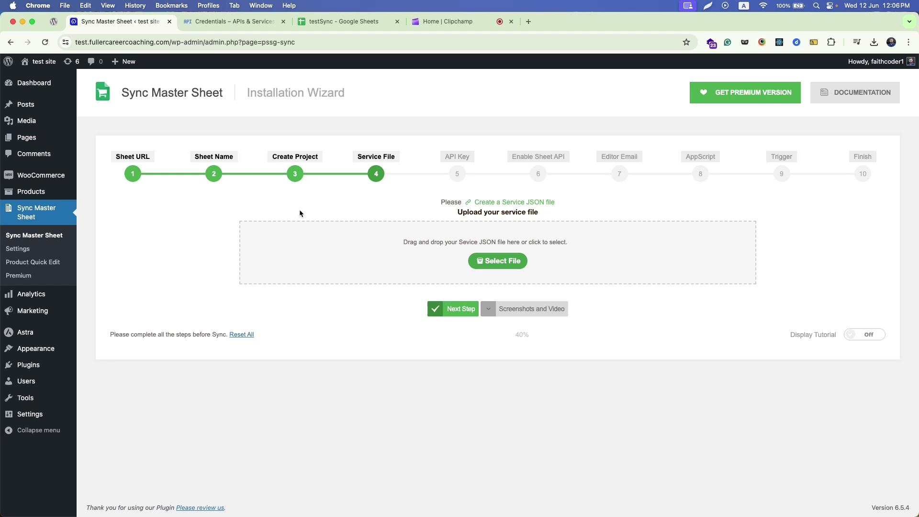
- Create a service account named testService in the testSync project on Google Cloud
{"action": "left_click", "coordinate": [228, 28]}
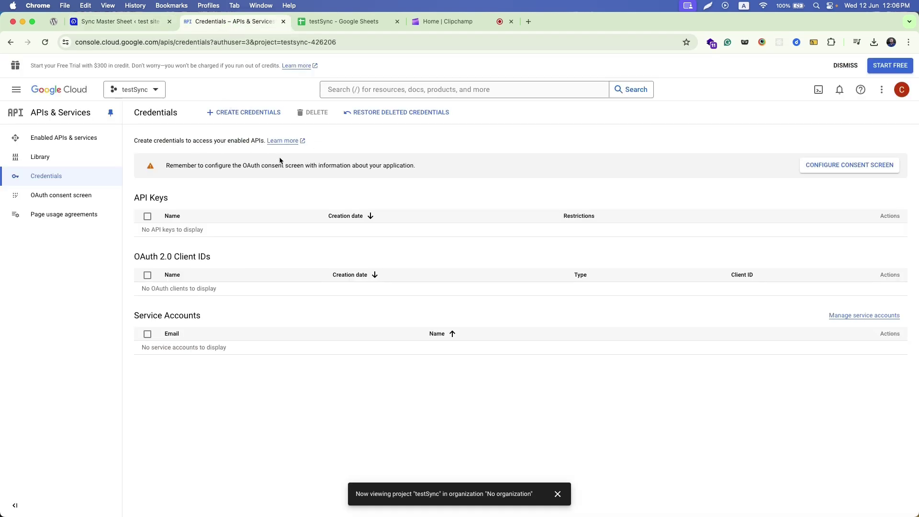
{"action": "left_click", "coordinate": [244, 113]}
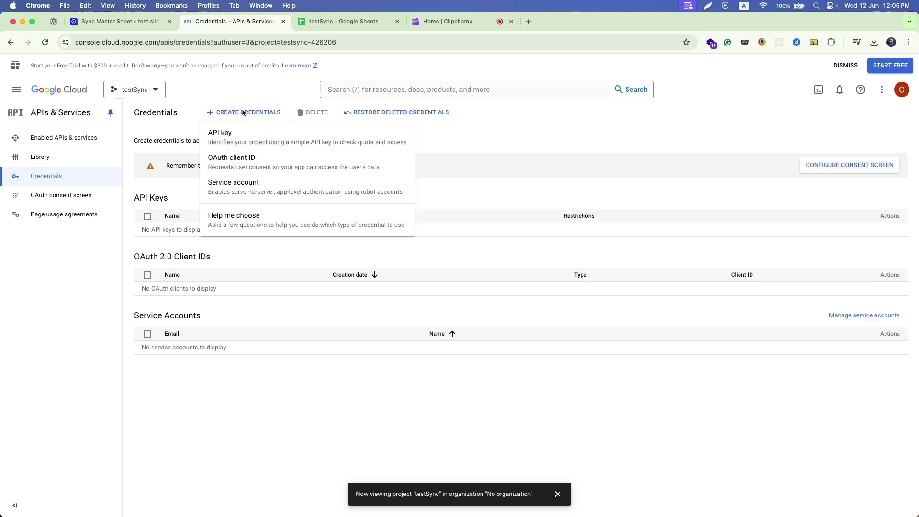
{"action": "left_click", "coordinate": [285, 187]}
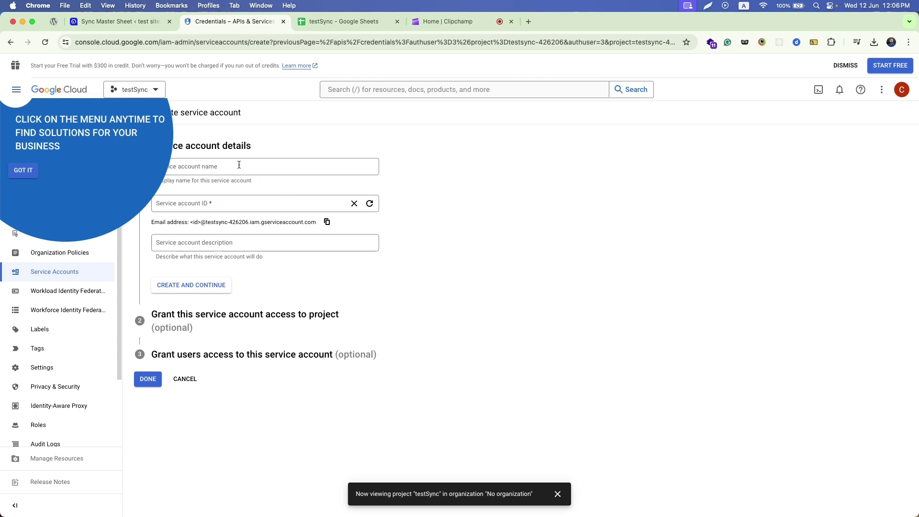
{"action": "left_click", "coordinate": [239, 165]}
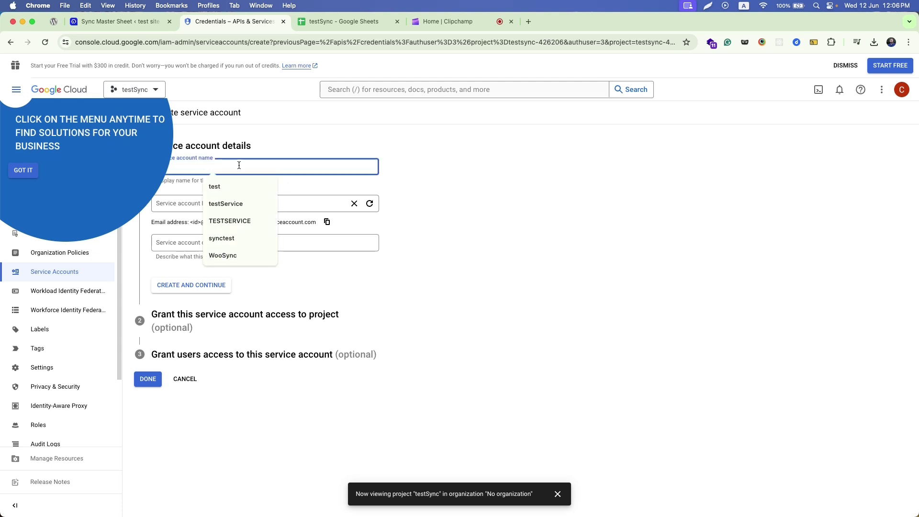
{"action": "left_click", "coordinate": [235, 204]}
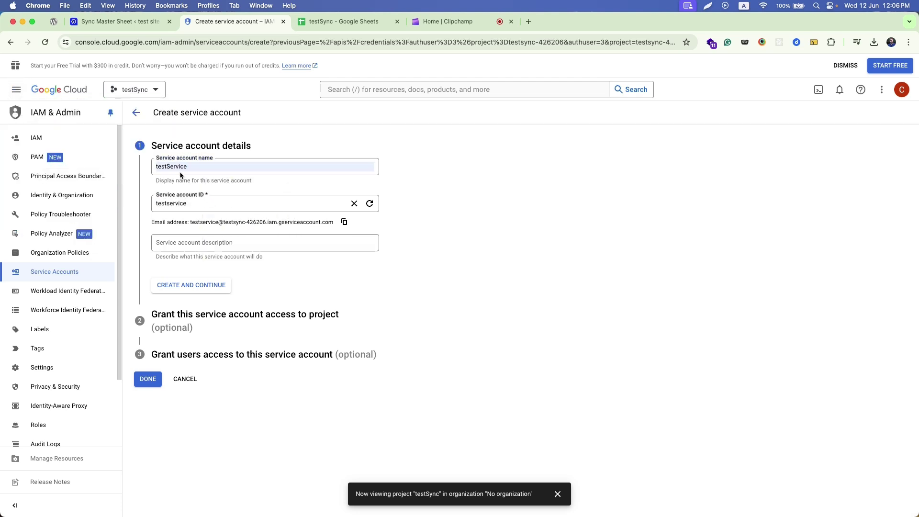
{"action": "left_click", "coordinate": [148, 380]}
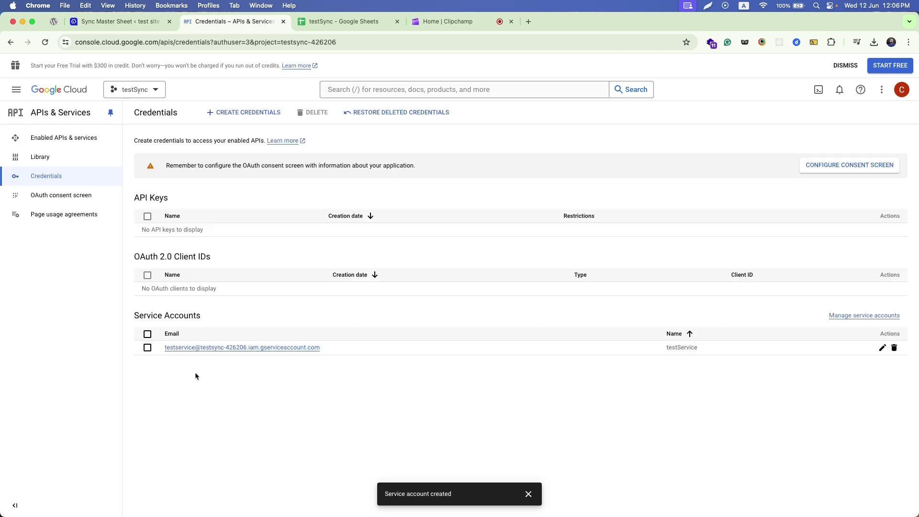
- Create a new JSON key for the testService account and save the file to the Downloads folder
{"action": "left_click", "coordinate": [213, 348]}
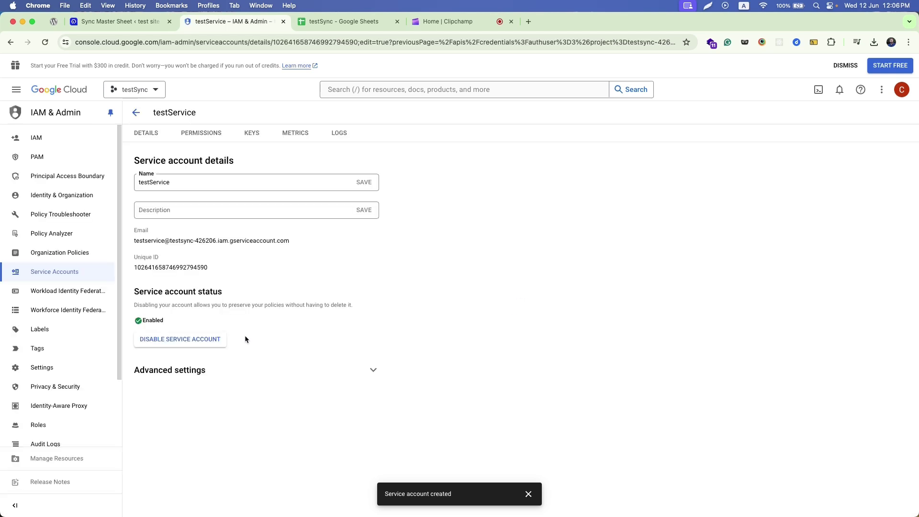
{"action": "left_click", "coordinate": [251, 134]}
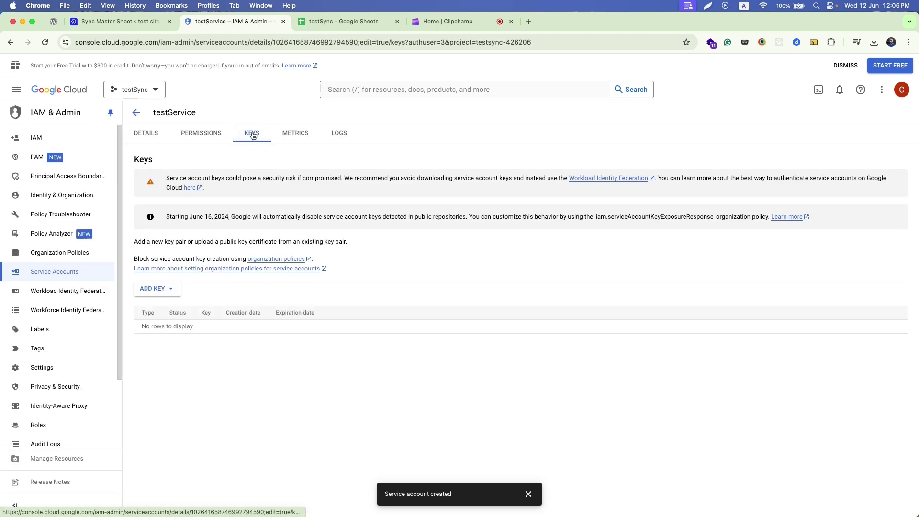
{"action": "left_click", "coordinate": [171, 292]}
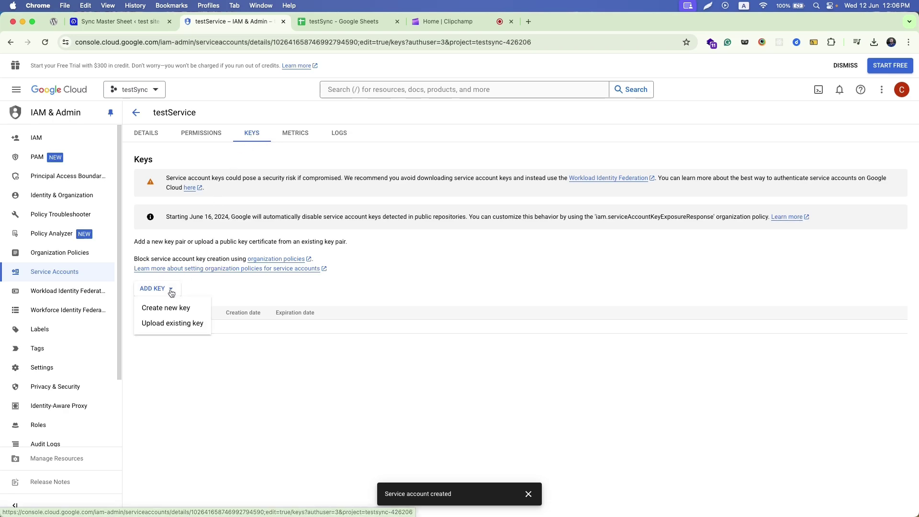
{"action": "left_click", "coordinate": [195, 310]}
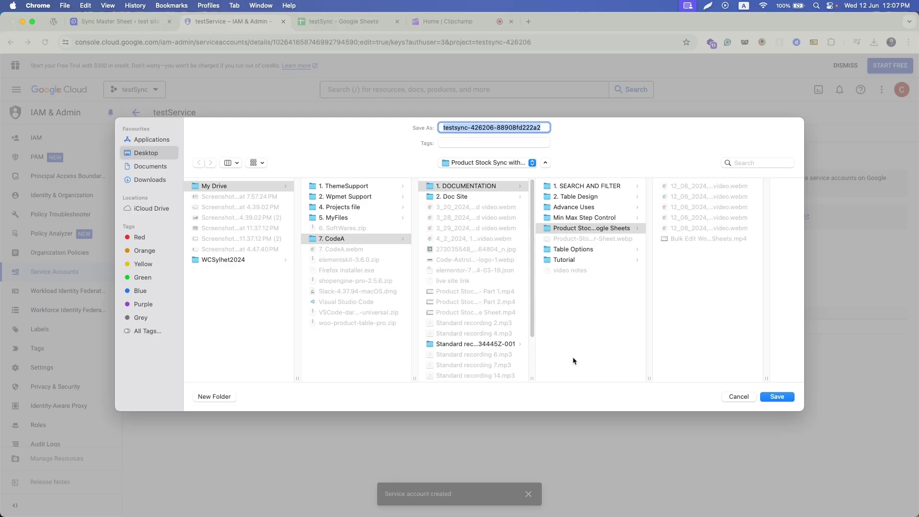
{"action": "left_click", "coordinate": [150, 181]}
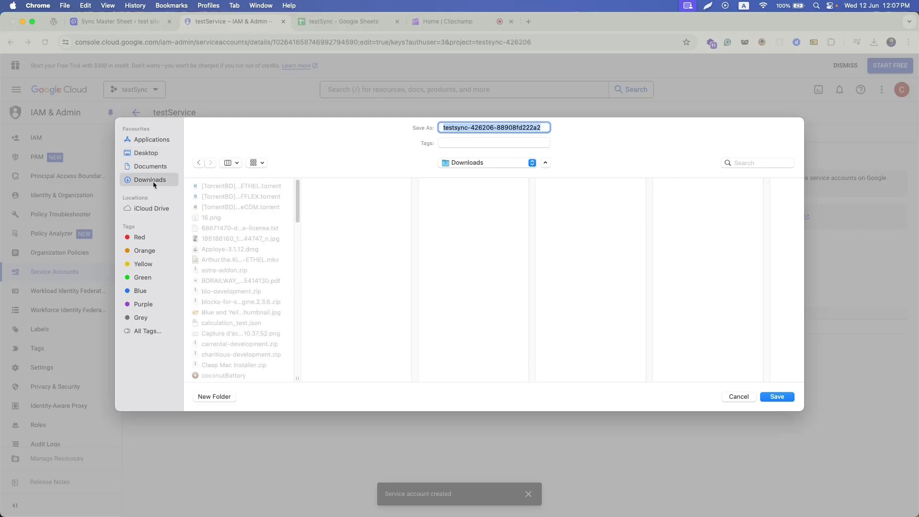
{"action": "left_click", "coordinate": [776, 397]}
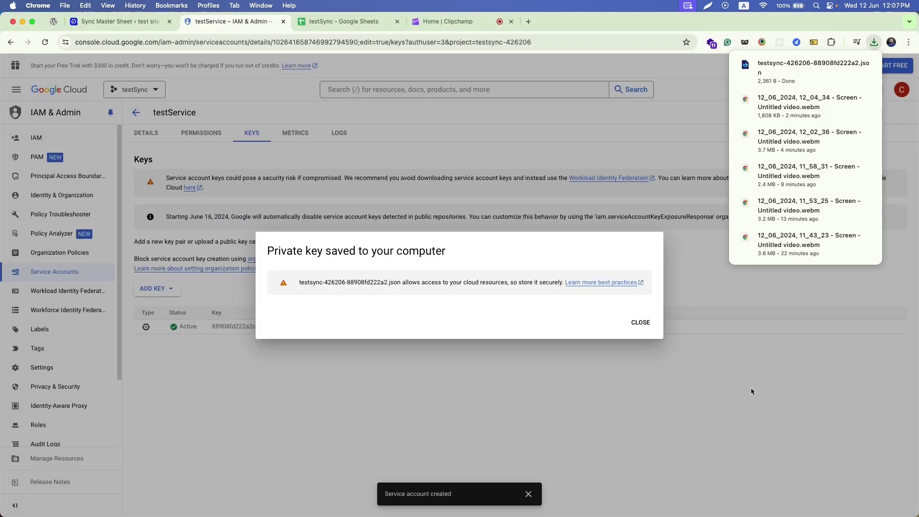
{"action": "left_click", "coordinate": [640, 323]}
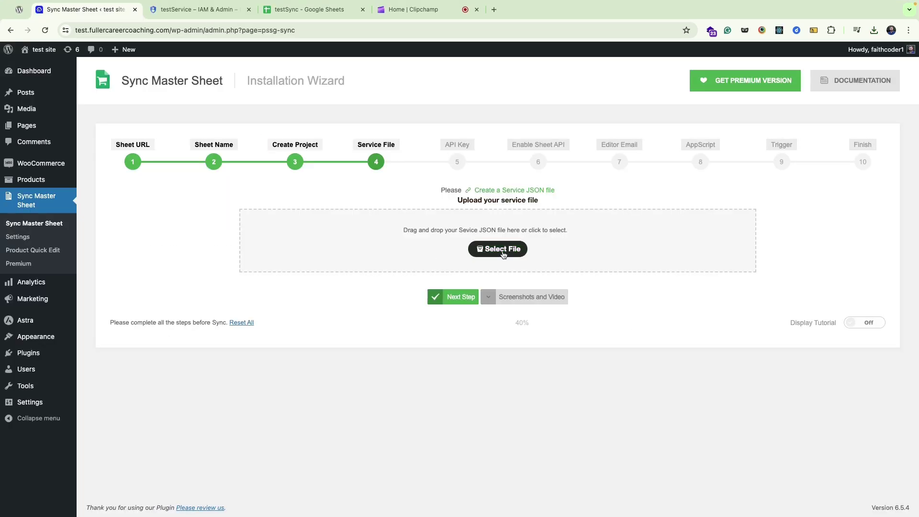
- Upload the testService JSON key file from Downloads in the wizard's Service File step and continue to the API Key step
{"action": "left_click", "coordinate": [506, 251]}
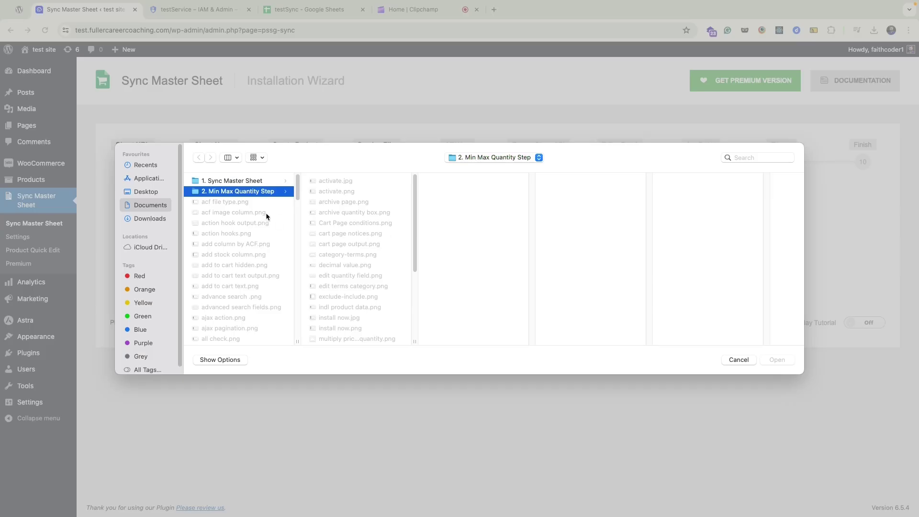
{"action": "left_click", "coordinate": [160, 218]}
{"action": "left_click_drag", "start_coordinate": [294, 197], "coordinate": [297, 256]}
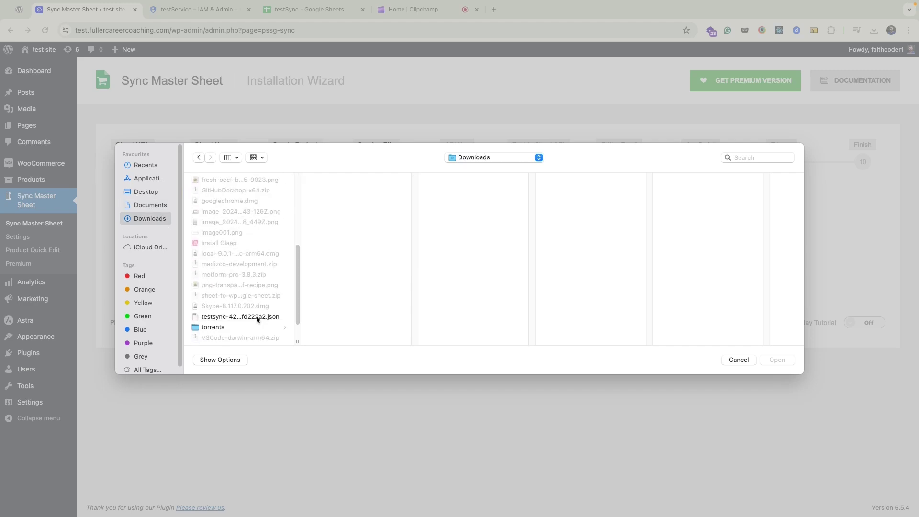
{"action": "left_click", "coordinate": [257, 317]}
{"action": "left_click", "coordinate": [776, 360]}
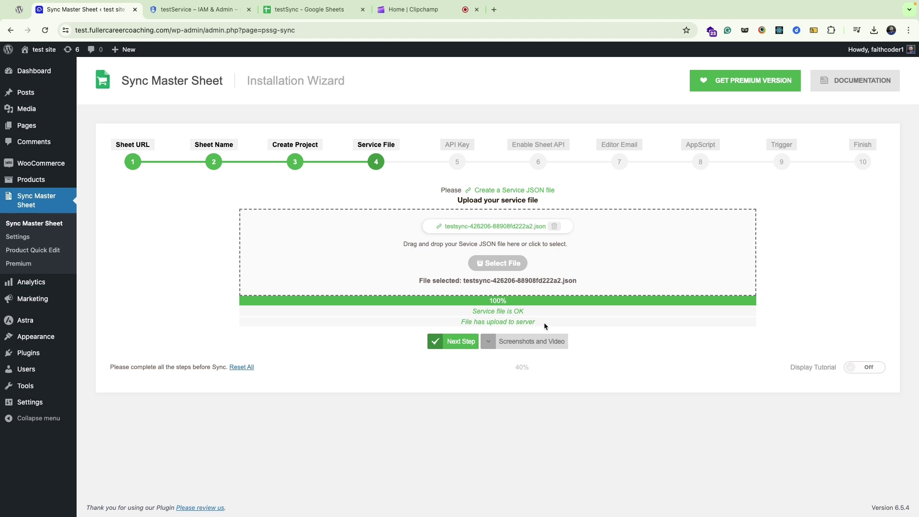
{"action": "left_click", "coordinate": [461, 343]}
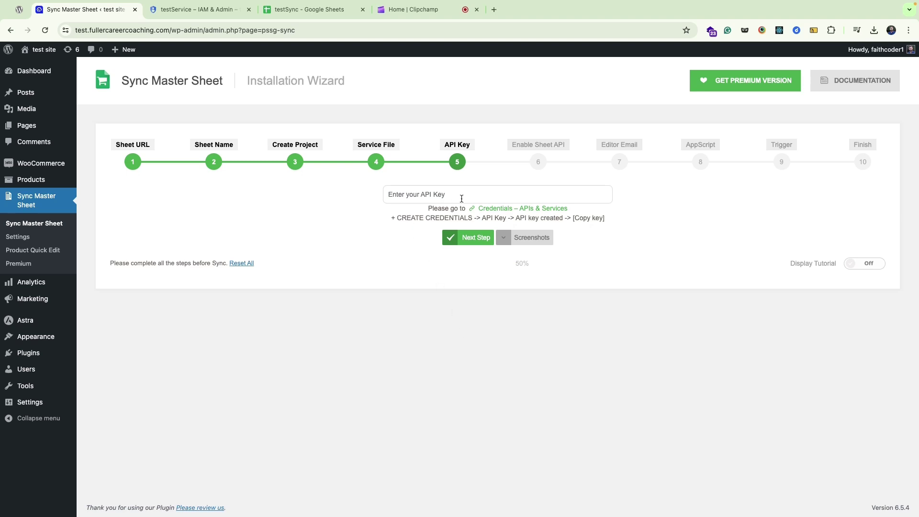
- Create an API key in the testSync project's credentials on Google Cloud and copy it
{"action": "left_click", "coordinate": [204, 11]}
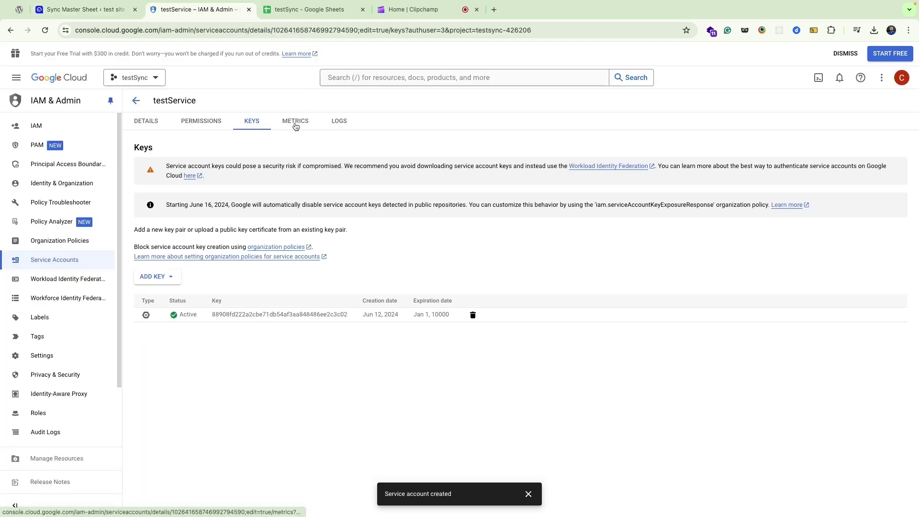
{"action": "left_click", "coordinate": [135, 102]}
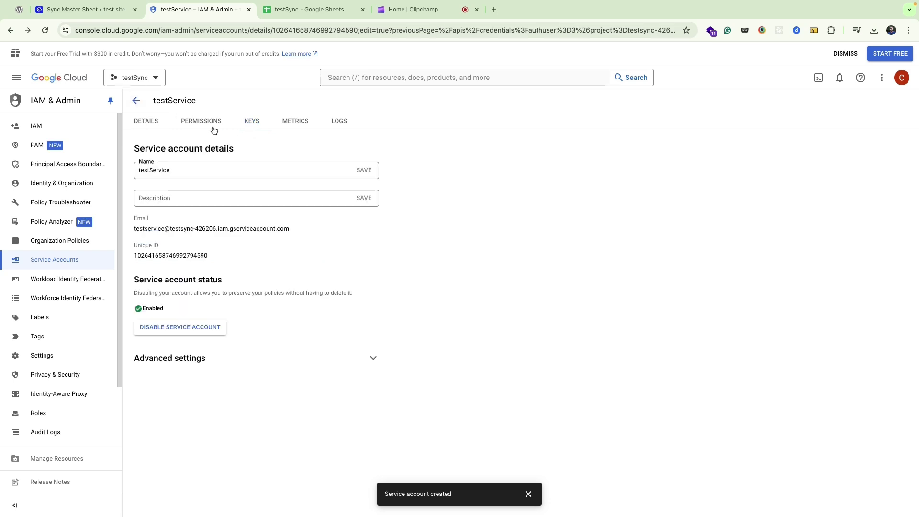
{"action": "left_click", "coordinate": [135, 101]}
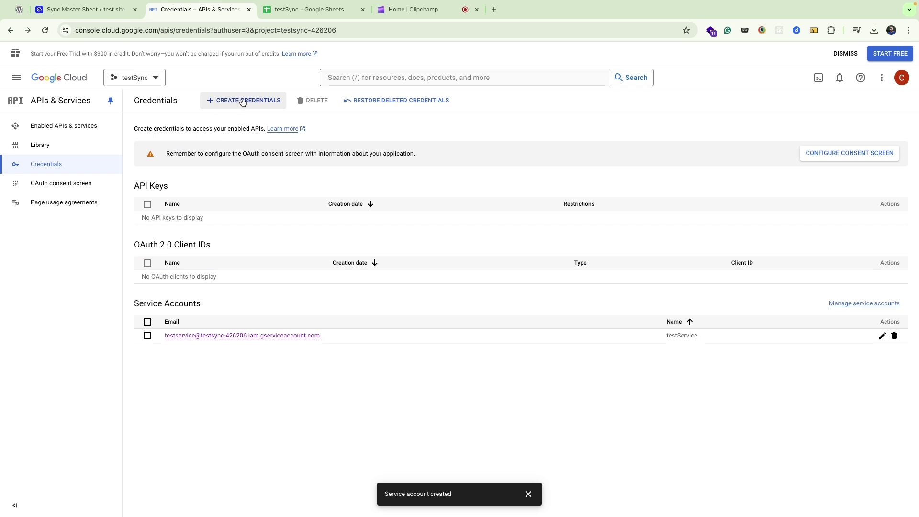
{"action": "left_click", "coordinate": [243, 103]}
{"action": "left_click", "coordinate": [243, 123]}
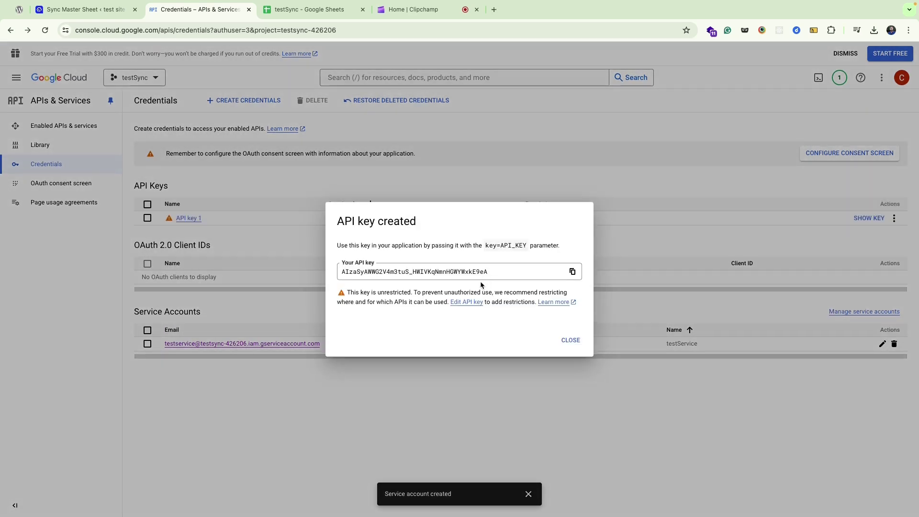
{"action": "left_click", "coordinate": [573, 272]}
- Paste the copied API key into the API Key field of the Sync Master Sheet wizard and continue to the Enable Sheet API step
{"action": "left_click", "coordinate": [97, 11]}
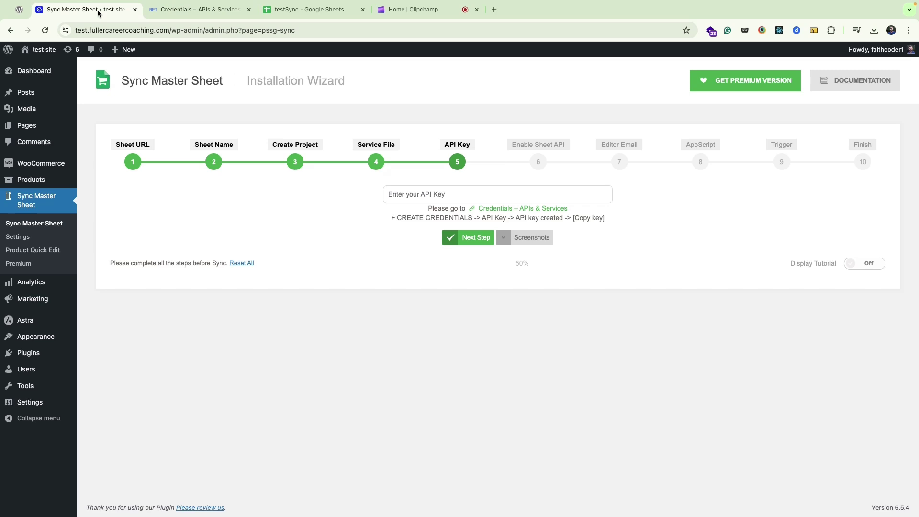
{"action": "left_click", "coordinate": [486, 193]}
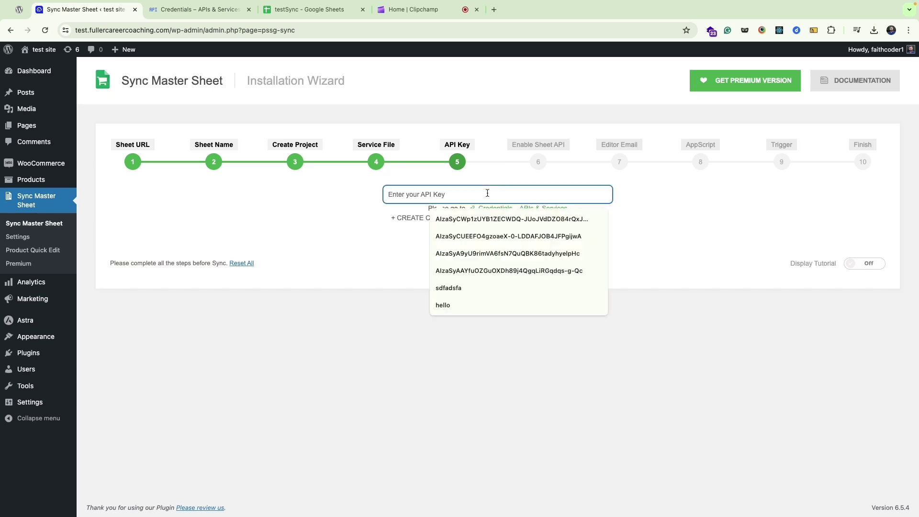
{"action": "key", "text": "super+v"}
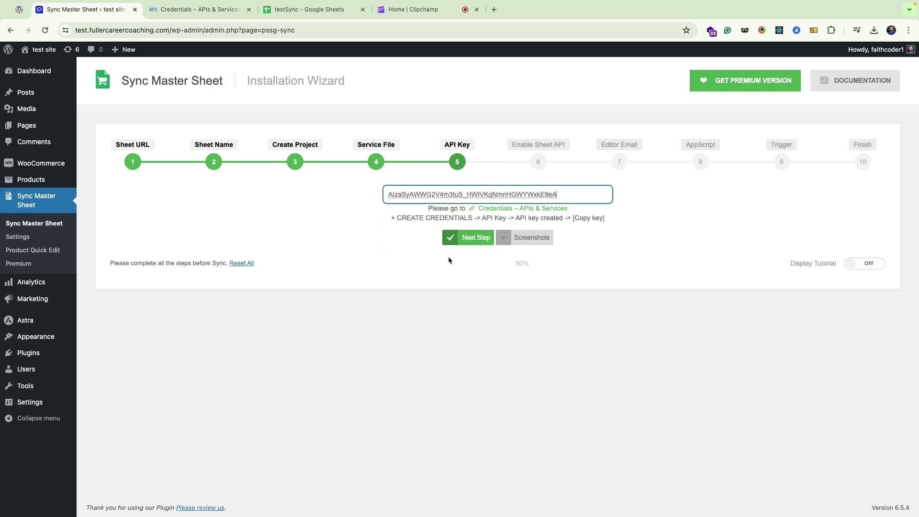
{"action": "left_click", "coordinate": [476, 239]}
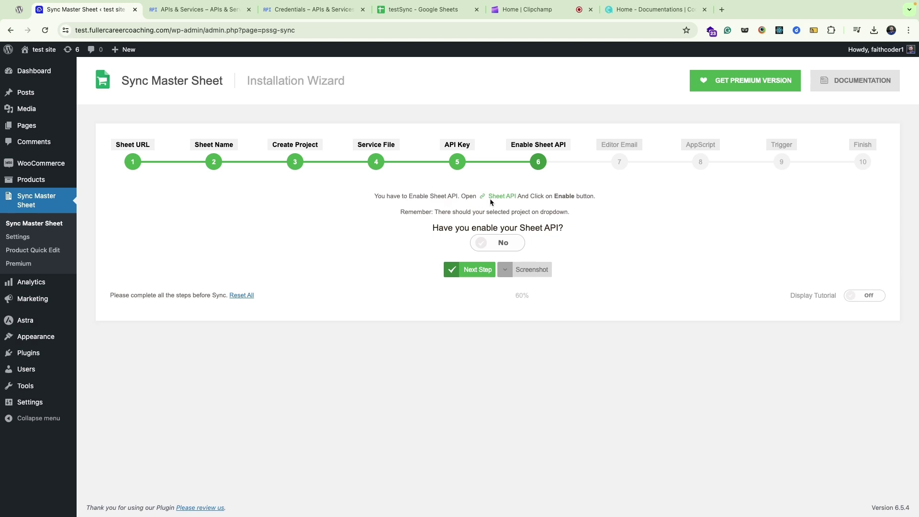
- Enable the Google Sheets API for the testSync project on Google Cloud, and confirm it as Yes in the Sync Master Sheet wizard
{"action": "left_click", "coordinate": [190, 8]}
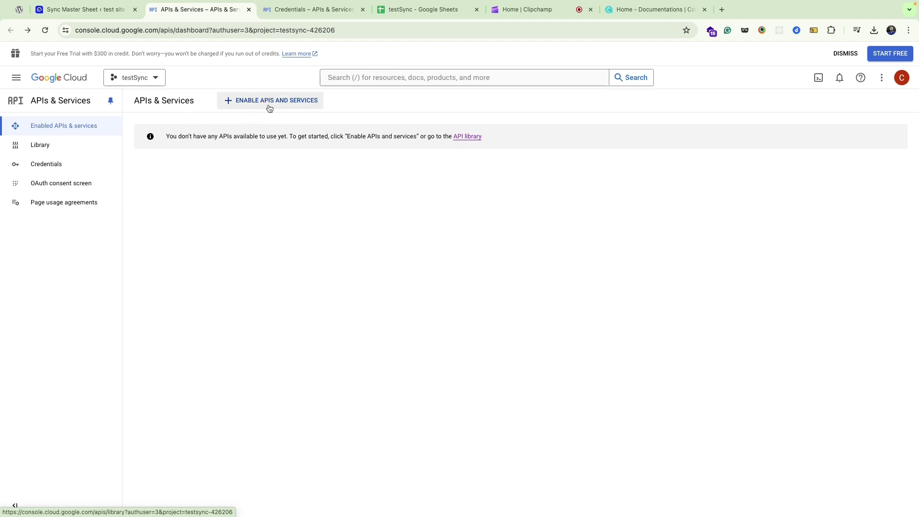
{"action": "left_click", "coordinate": [290, 103]}
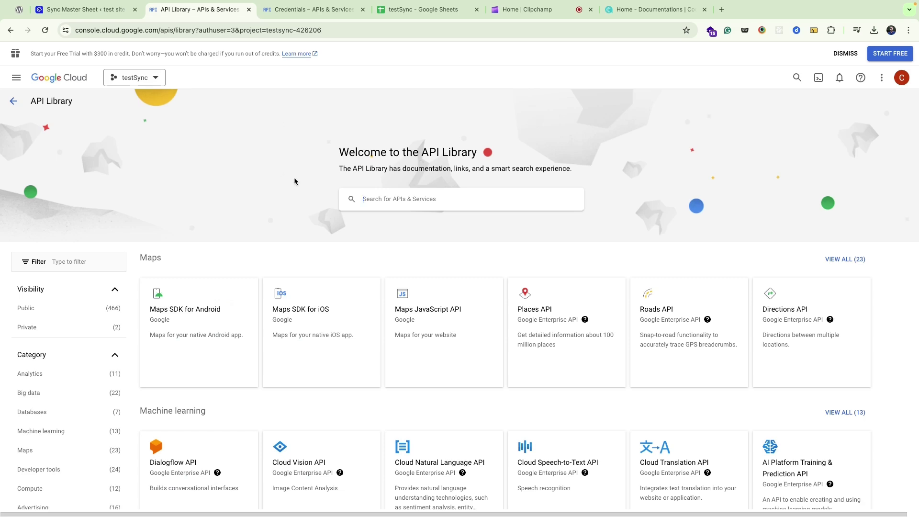
{"action": "scroll", "coordinate": [430, 272], "scroll_direction": "down", "scroll_amount": 5}
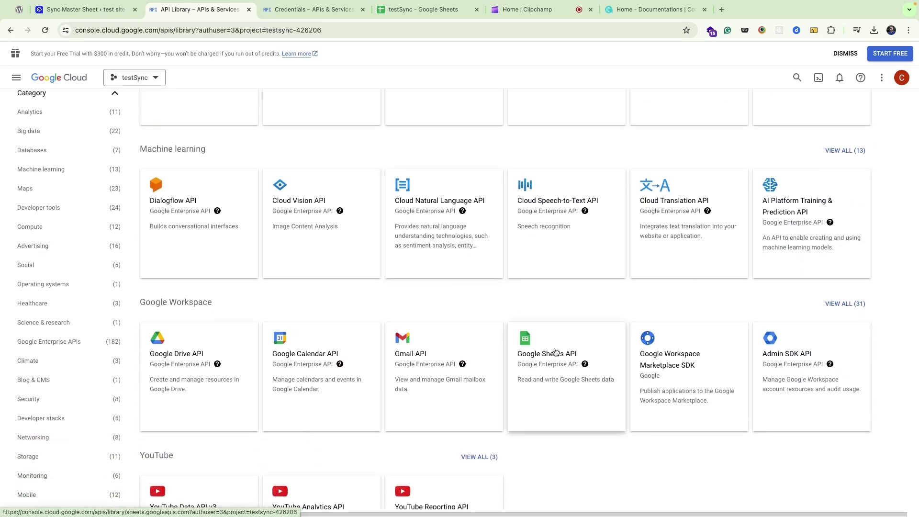
{"action": "left_click", "coordinate": [580, 351]}
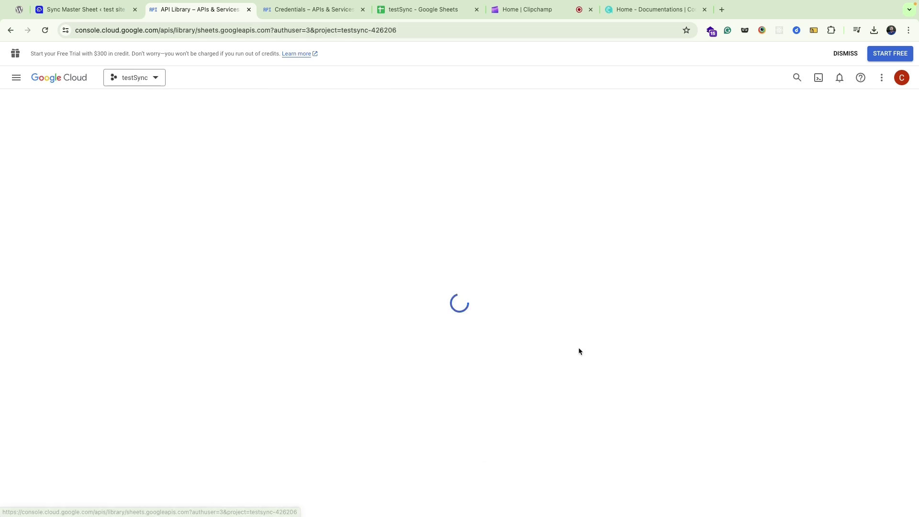
{"action": "left_click", "coordinate": [109, 200]}
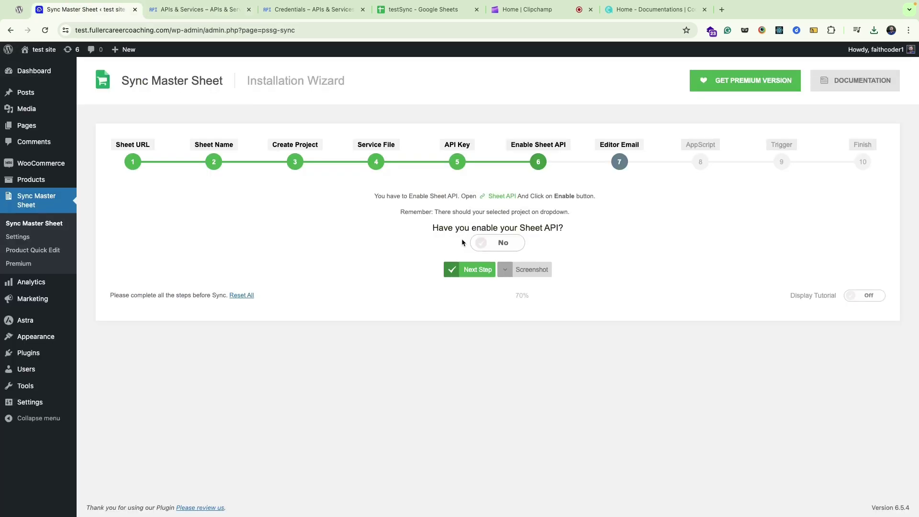
{"action": "left_click", "coordinate": [506, 244]}
{"action": "left_click", "coordinate": [479, 269]}
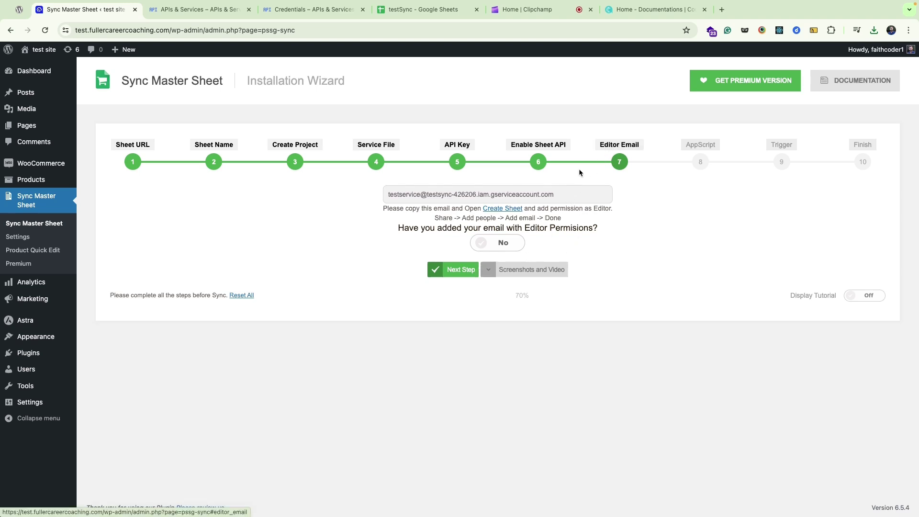
- Share the testSync Google Sheet with the wizard's service account email as Editor, and confirm the permission as Yes in the wizard
{"action": "left_click", "coordinate": [575, 194]}
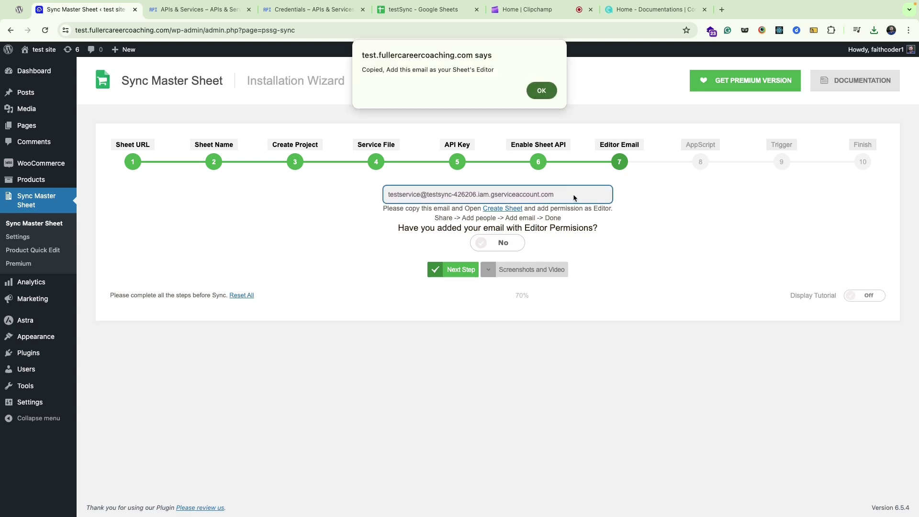
{"action": "left_click", "coordinate": [542, 91]}
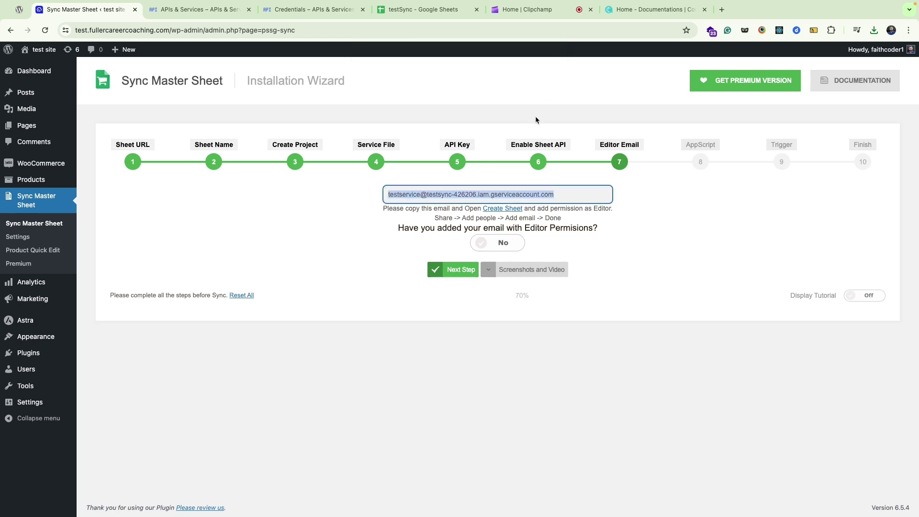
{"action": "left_click", "coordinate": [422, 11]}
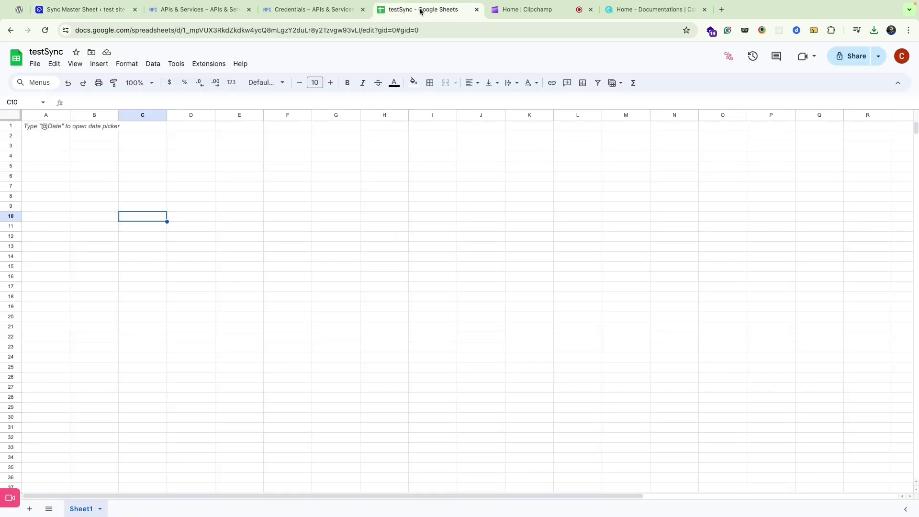
{"action": "left_click", "coordinate": [852, 58]}
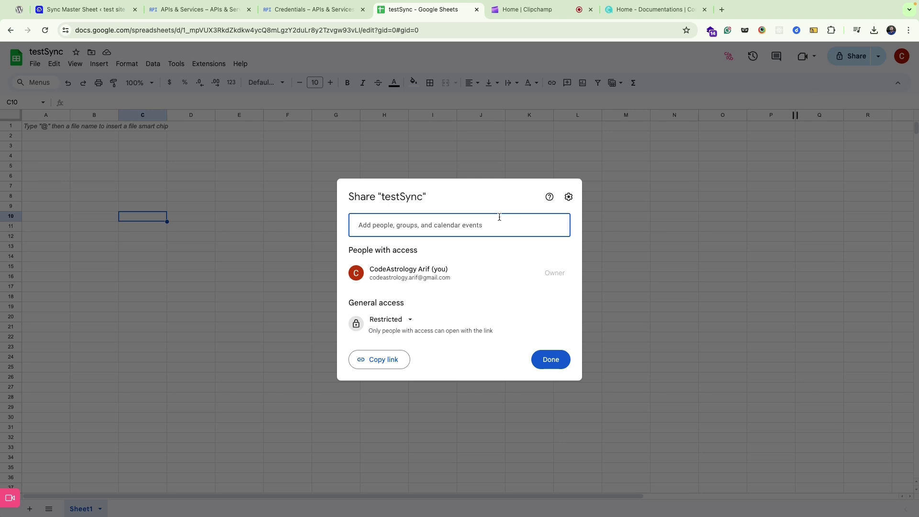
{"action": "key", "text": "ctrl+v"}
{"action": "left_click", "coordinate": [498, 239]}
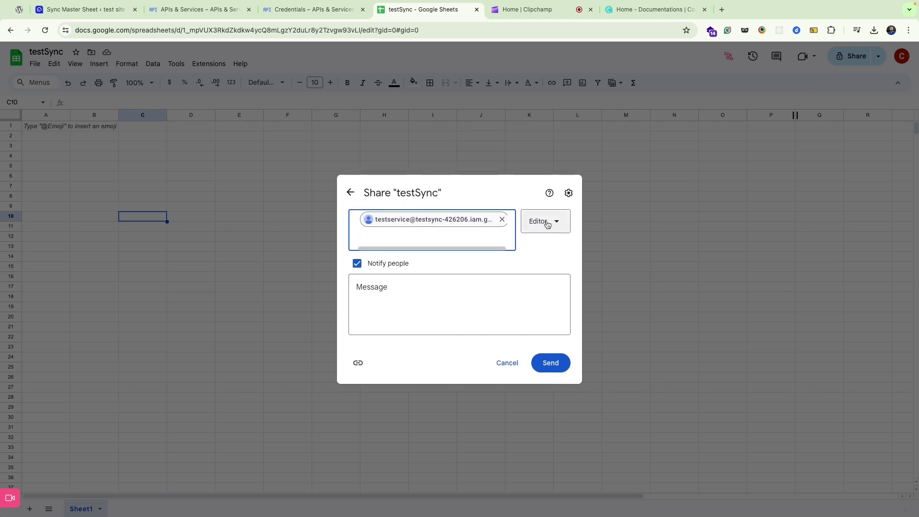
{"action": "left_click", "coordinate": [550, 365]}
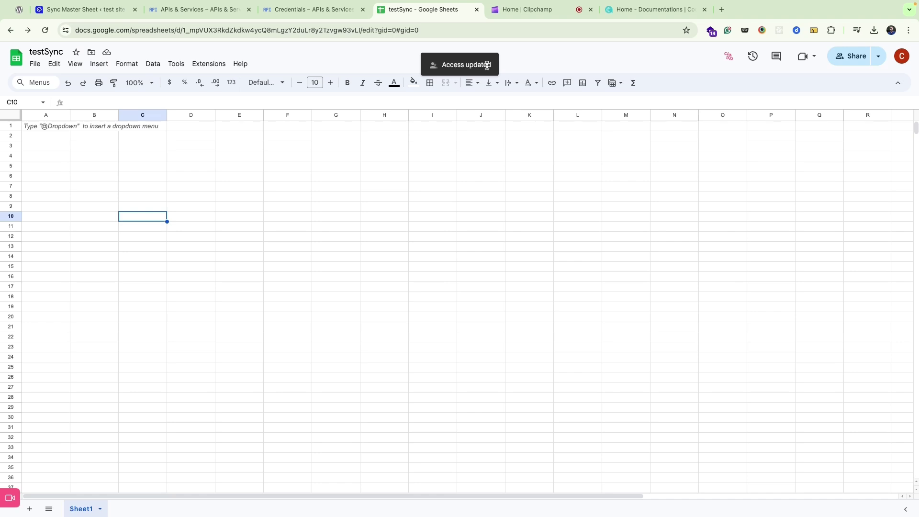
{"action": "left_click", "coordinate": [99, 13]}
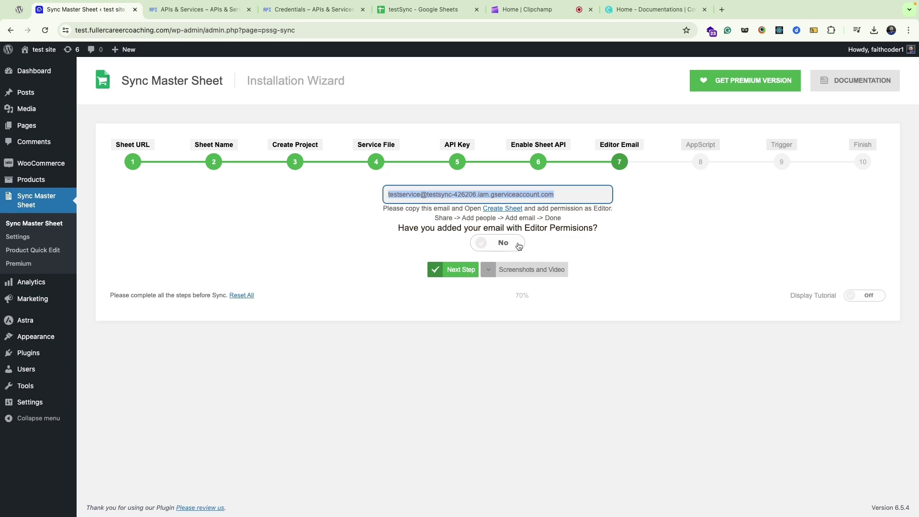
{"action": "left_click", "coordinate": [520, 246]}
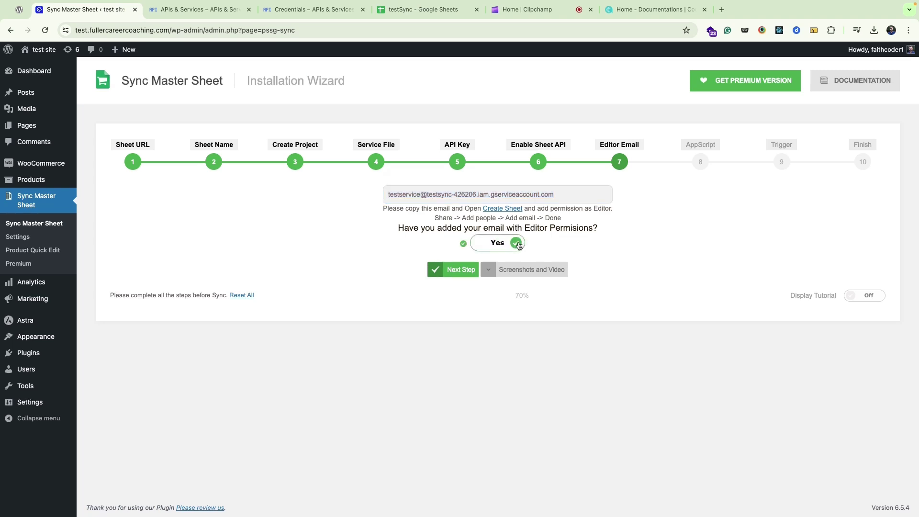
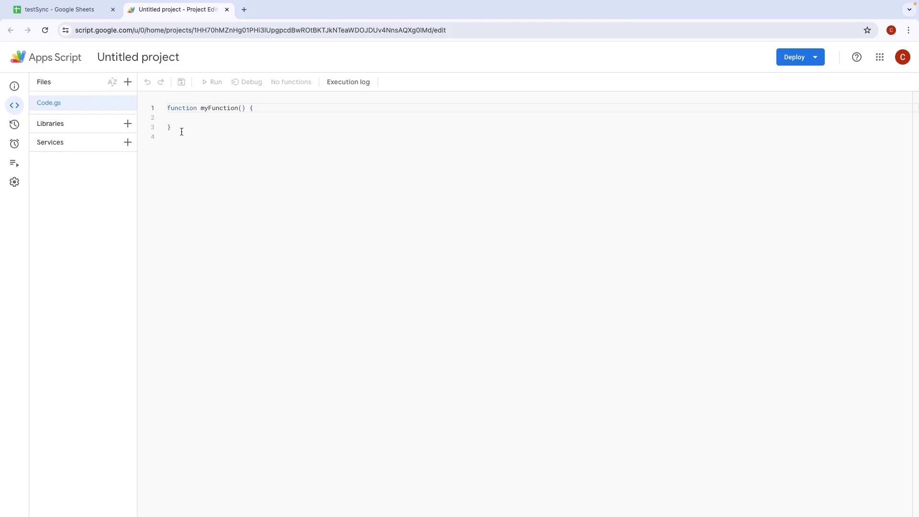
- Replace the default myFunction code in Code.gs with the copied Sync Master Sheet script and save the Apps Script project
{"action": "left_click_drag", "start_coordinate": [181, 131], "coordinate": [165, 104]}
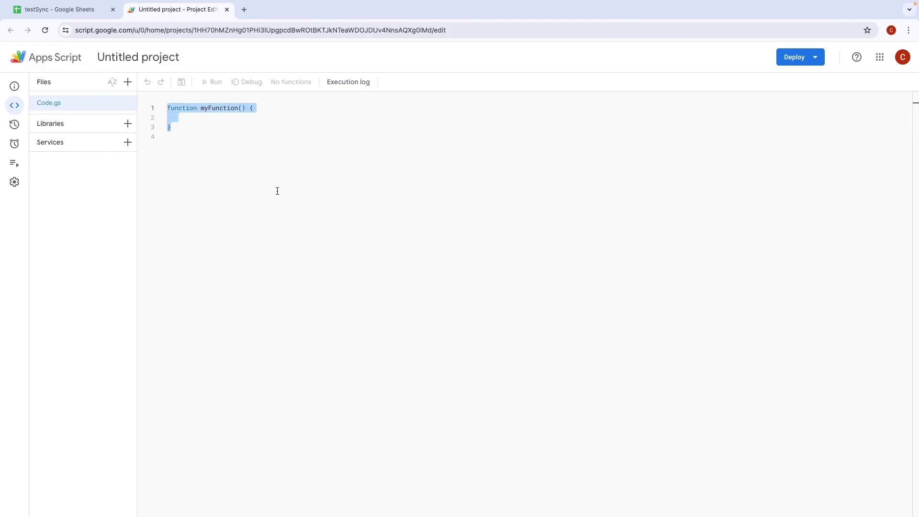
{"action": "key", "text": "ctrl+v"}
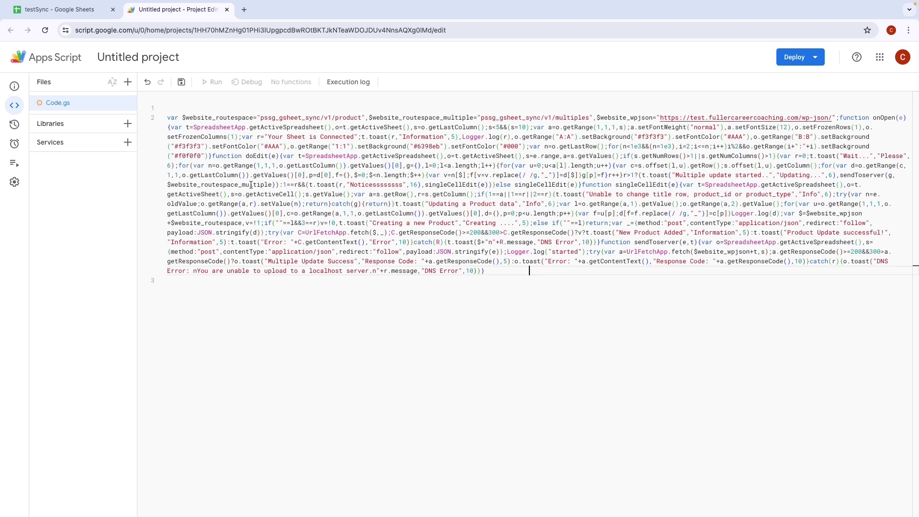
{"action": "left_click", "coordinate": [187, 86]}
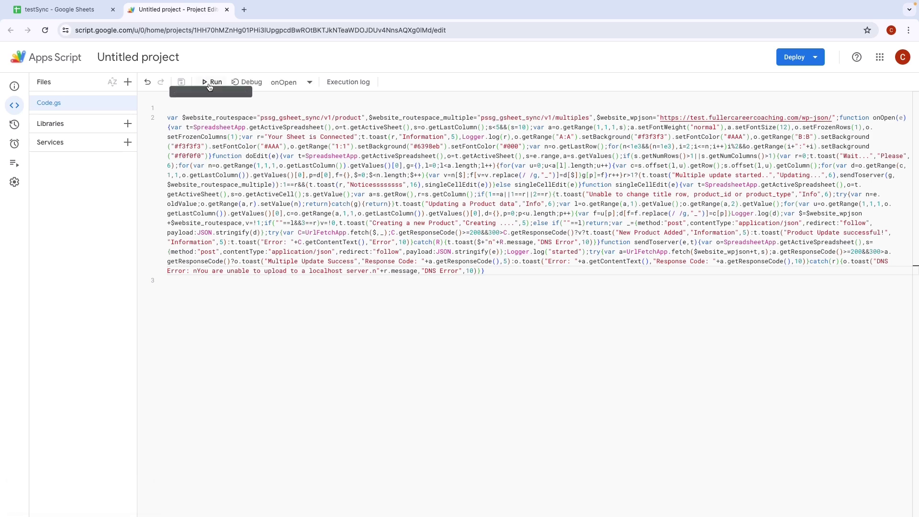
- Run the onOpen function and authorize the untitled project with the sheet owner's Google account, allowing access despite the unverified-app warning
{"action": "left_click", "coordinate": [212, 83]}
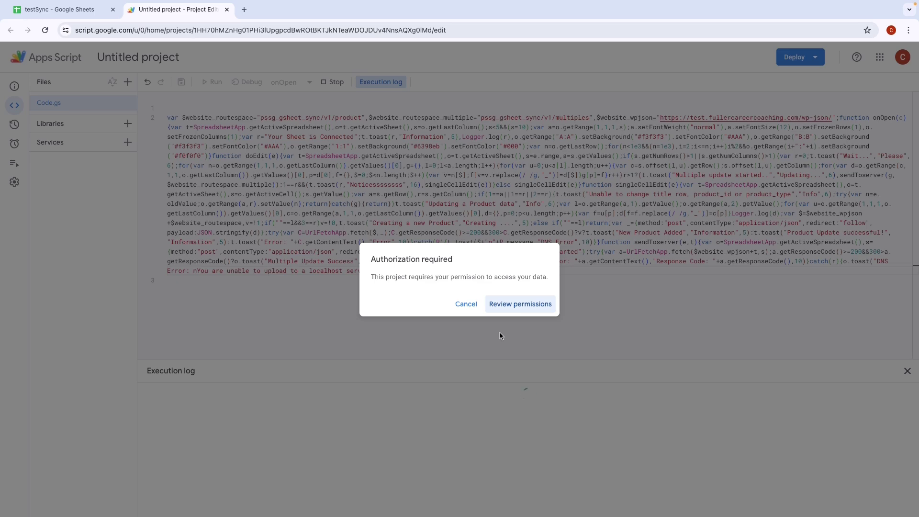
{"action": "left_click", "coordinate": [515, 308]}
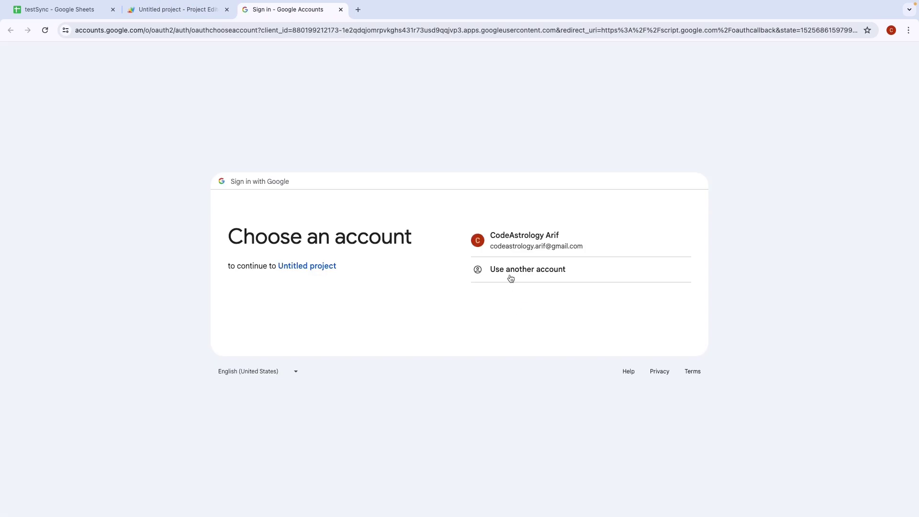
{"action": "left_click", "coordinate": [522, 237]}
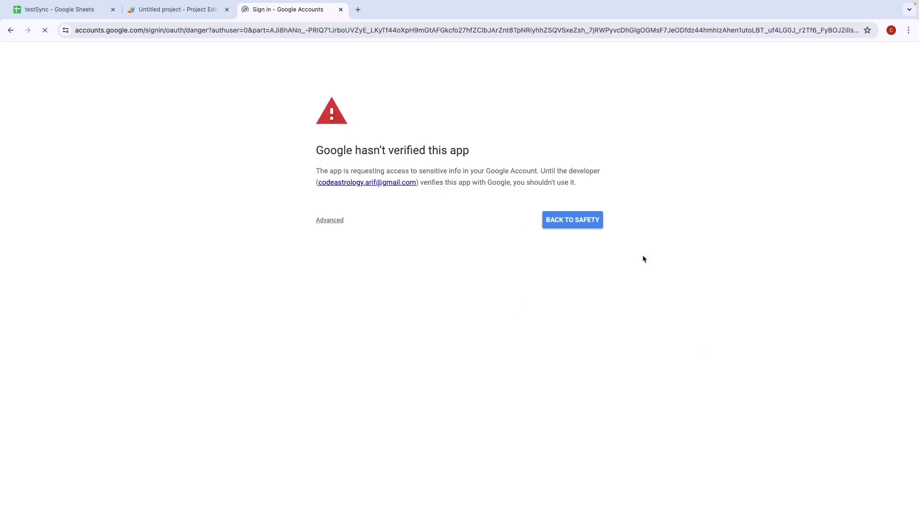
{"action": "left_click", "coordinate": [335, 224]}
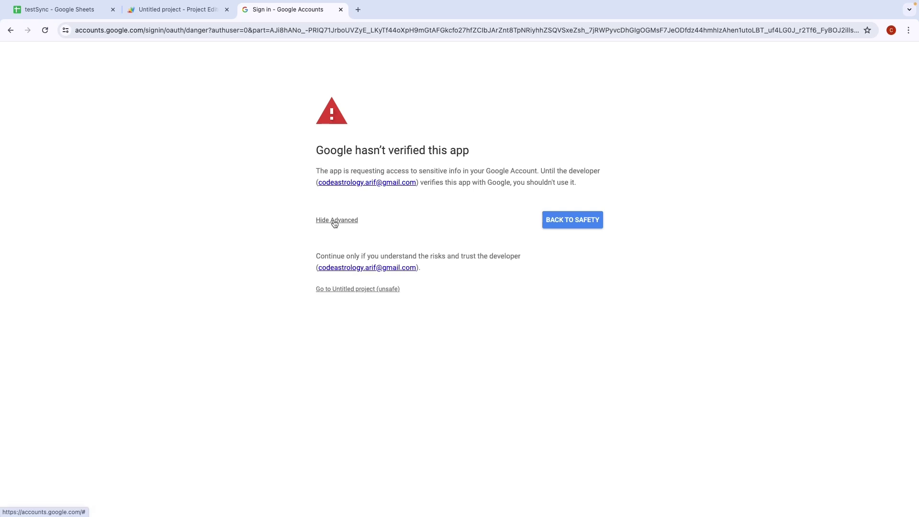
{"action": "left_click", "coordinate": [376, 290]}
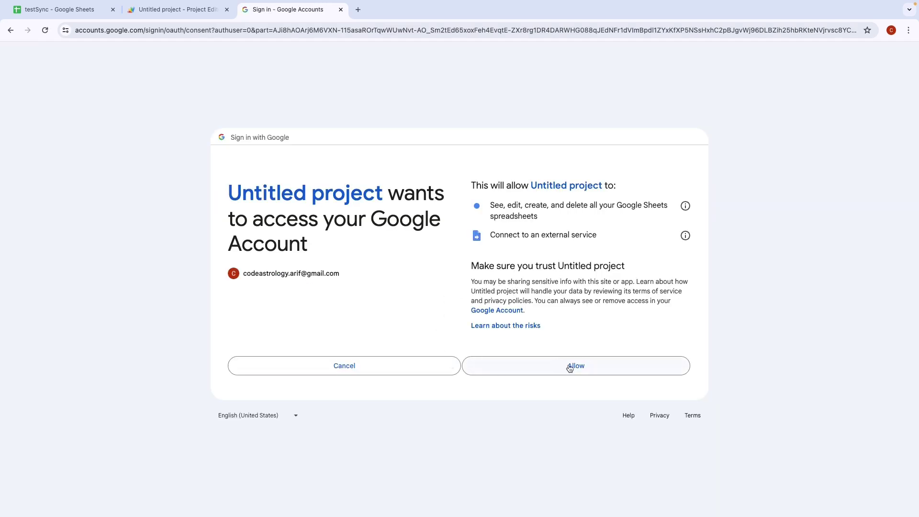
{"action": "left_click", "coordinate": [589, 365]}
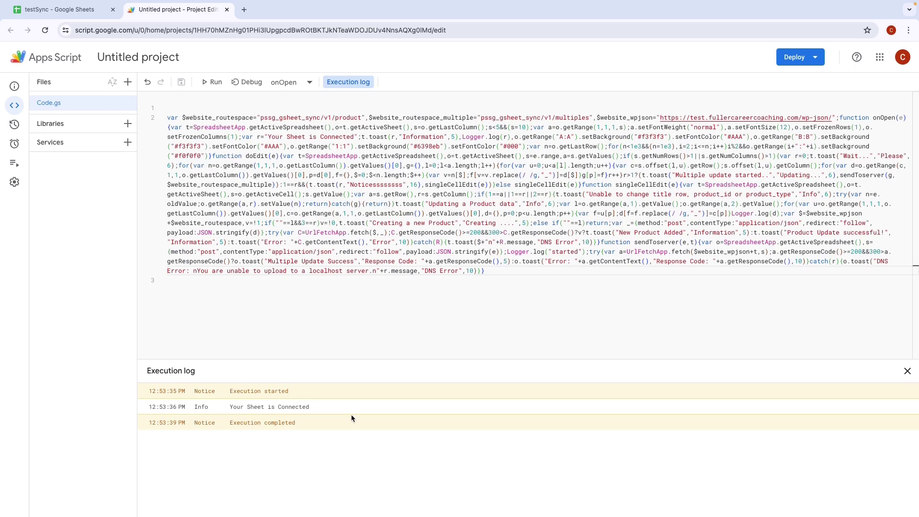
- Confirm the "Your Sheet is Connected" message as Yes in the Sync Master Sheet wizard and continue to the Trigger step
{"action": "key", "text": "alt+Tab"}
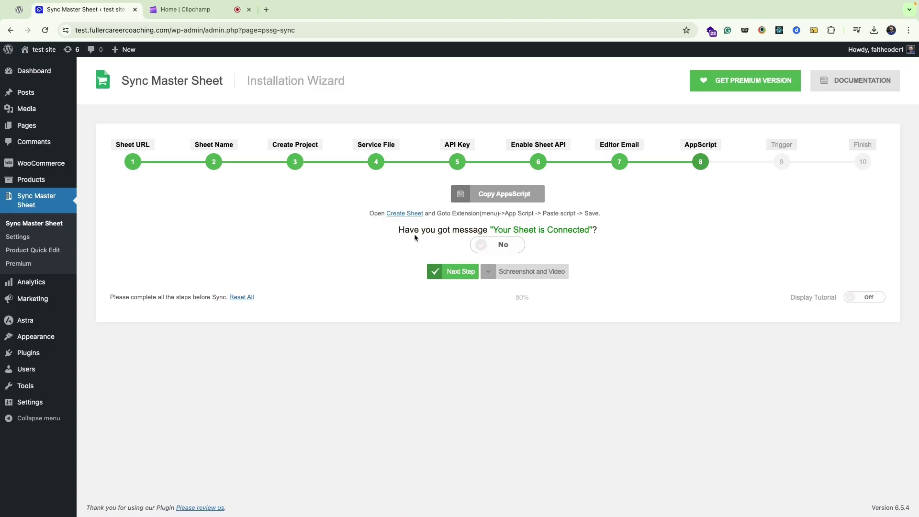
{"action": "left_click", "coordinate": [519, 246]}
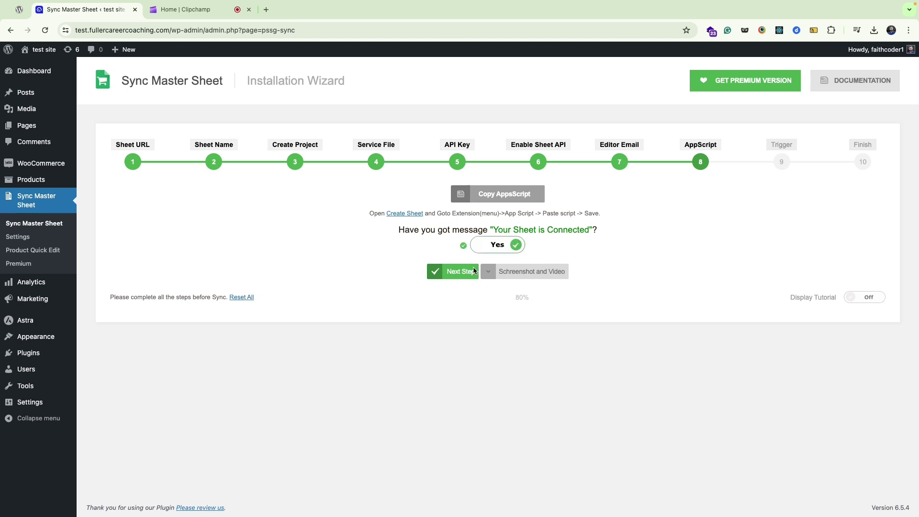
{"action": "left_click", "coordinate": [460, 273]}
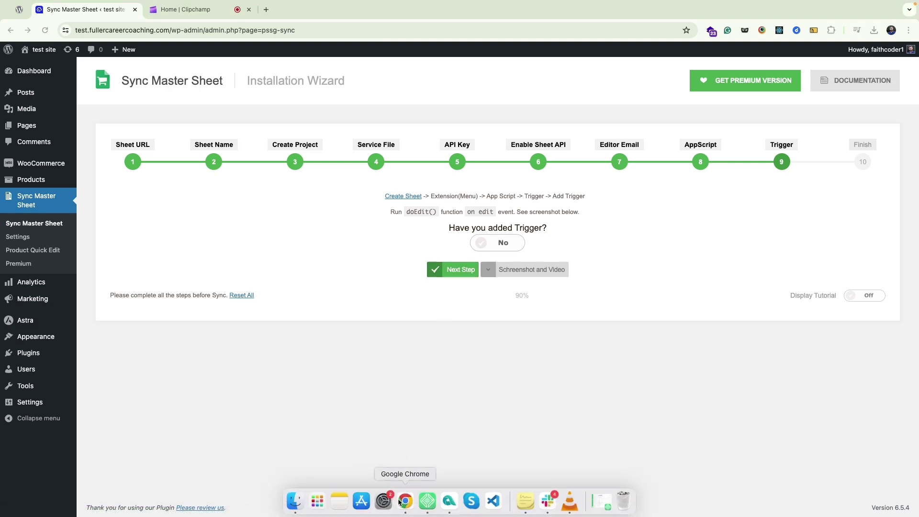
- Add a trigger to the Apps Script project that runs doEdit from the spreadsheet on edit, and save it
{"action": "left_click", "coordinate": [405, 501]}
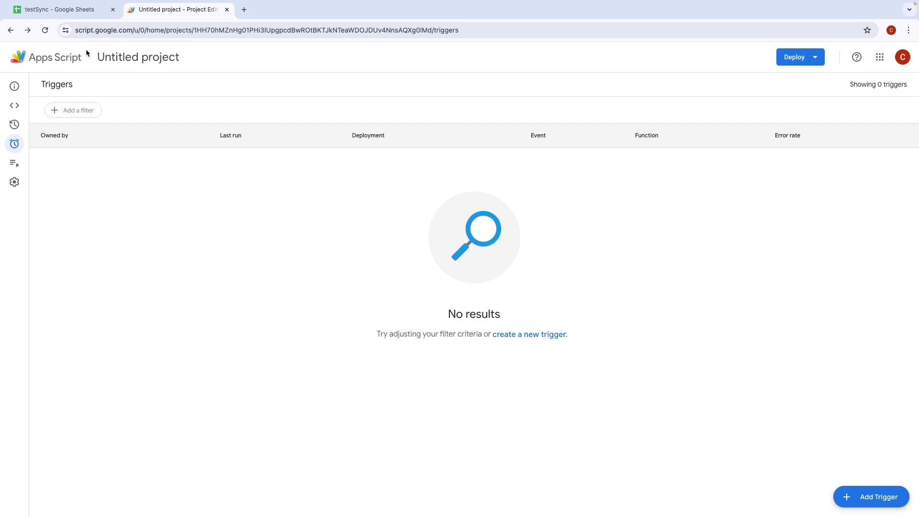
{"action": "mouse_move", "coordinate": [43, 144]}
{"action": "left_click", "coordinate": [874, 499]}
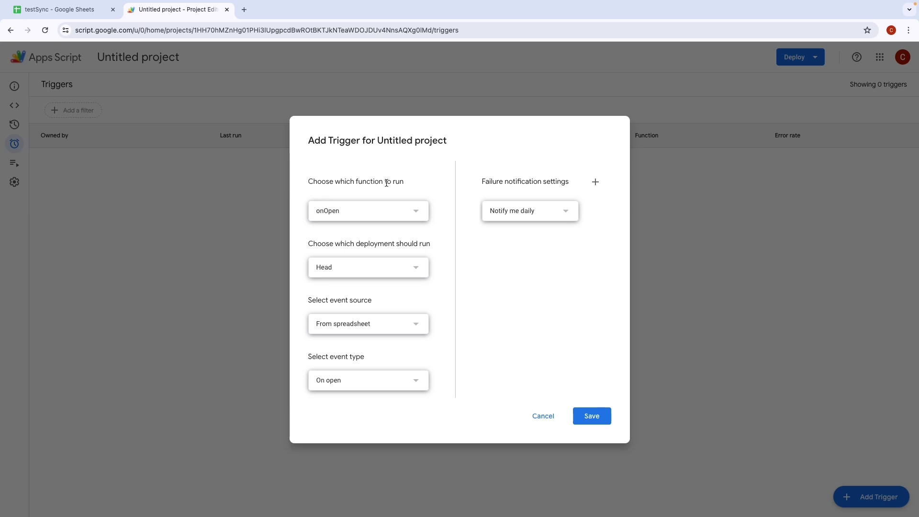
{"action": "left_click", "coordinate": [378, 211]}
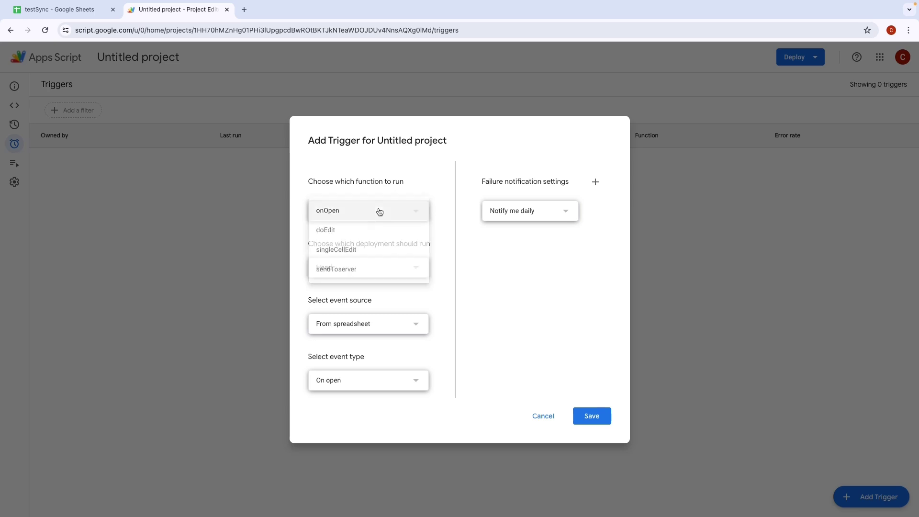
{"action": "left_click", "coordinate": [344, 231]}
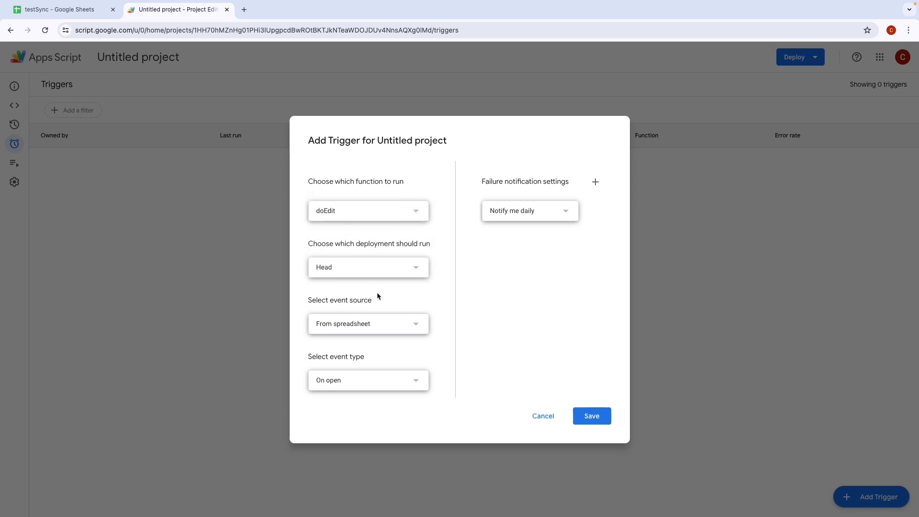
{"action": "left_click", "coordinate": [367, 385]}
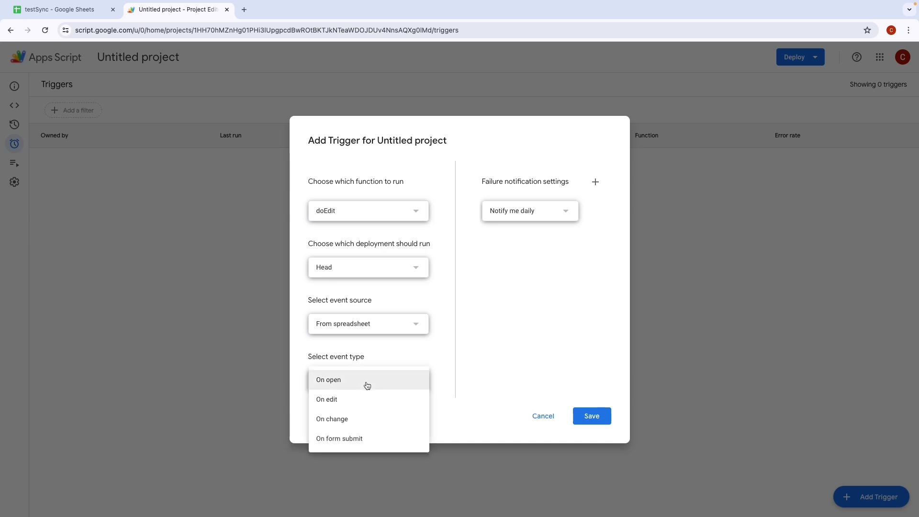
{"action": "left_click", "coordinate": [347, 402]}
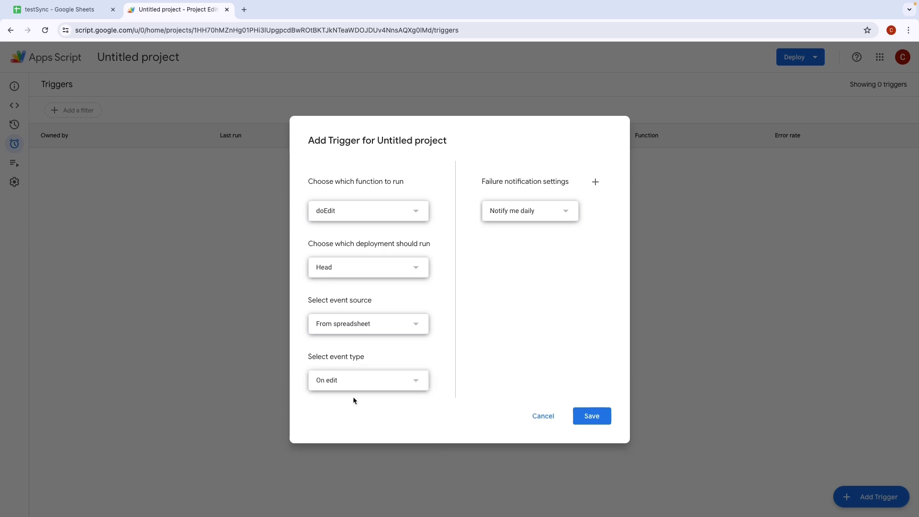
{"action": "left_click", "coordinate": [594, 416]}
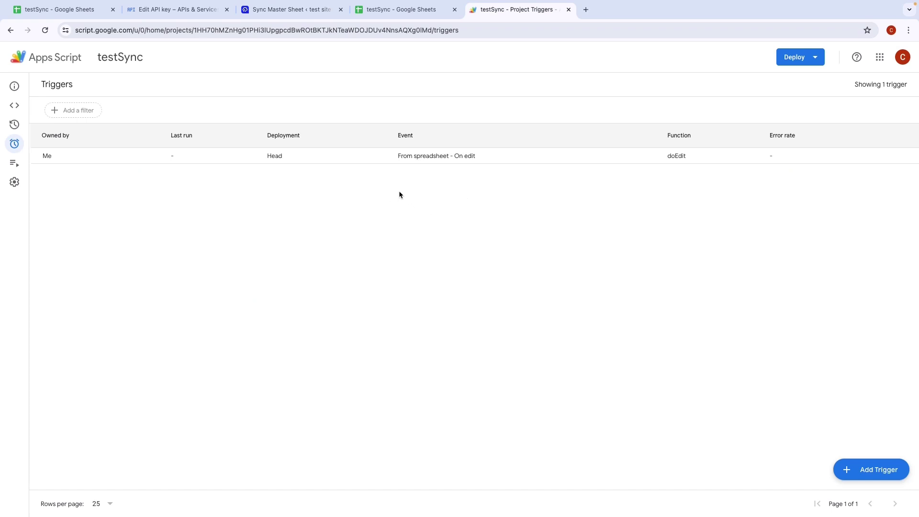
- Confirm the added trigger as Yes in the Sync Master Sheet wizard and continue to the Finish step
{"action": "left_click", "coordinate": [283, 9]}
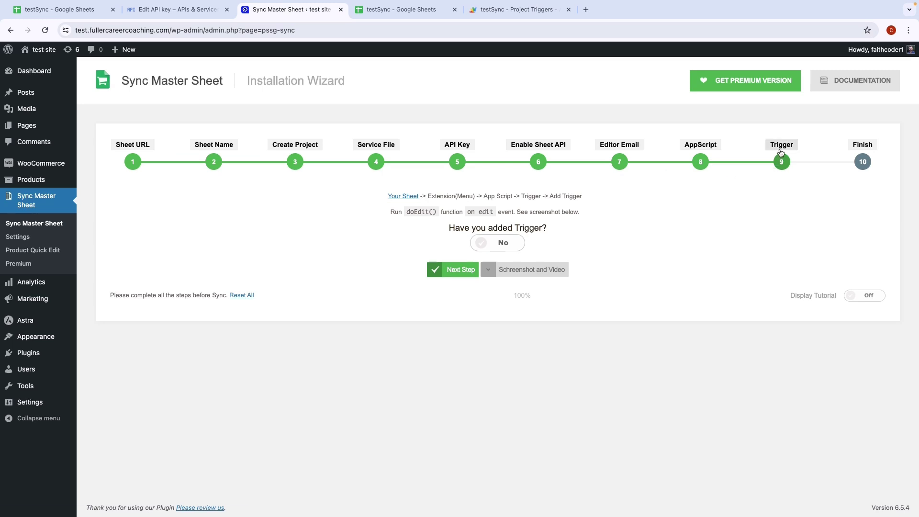
{"action": "left_click", "coordinate": [515, 244]}
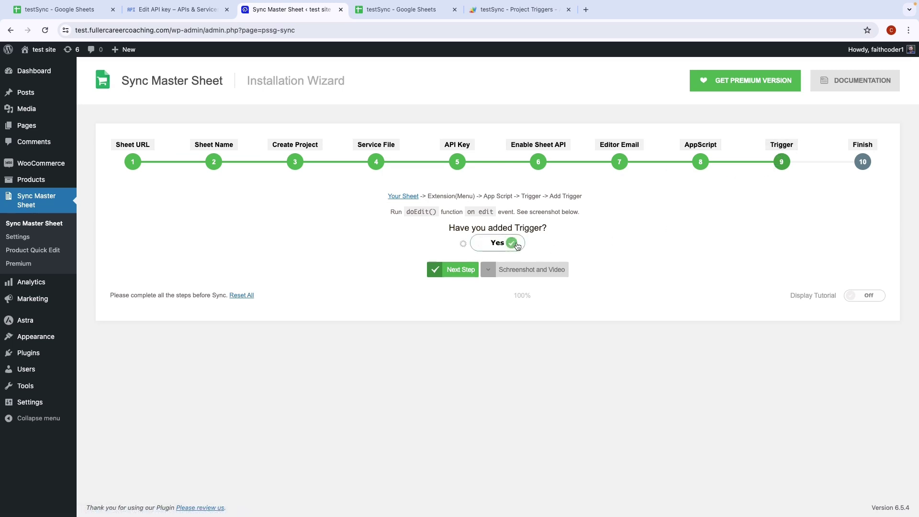
{"action": "left_click", "coordinate": [457, 272]}
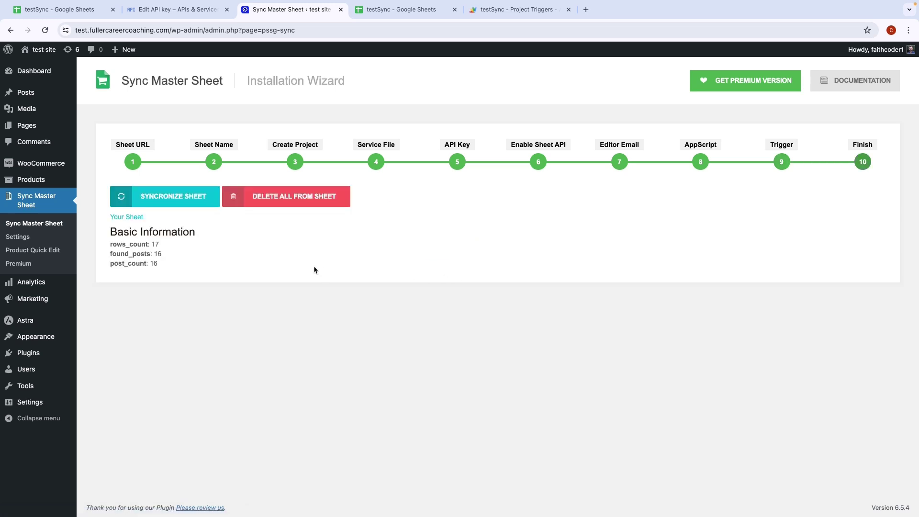
- Synchronize the sheet from the wizard's Finish step and open the linked testSync Google Sheet in a new tab
{"action": "left_click", "coordinate": [182, 199]}
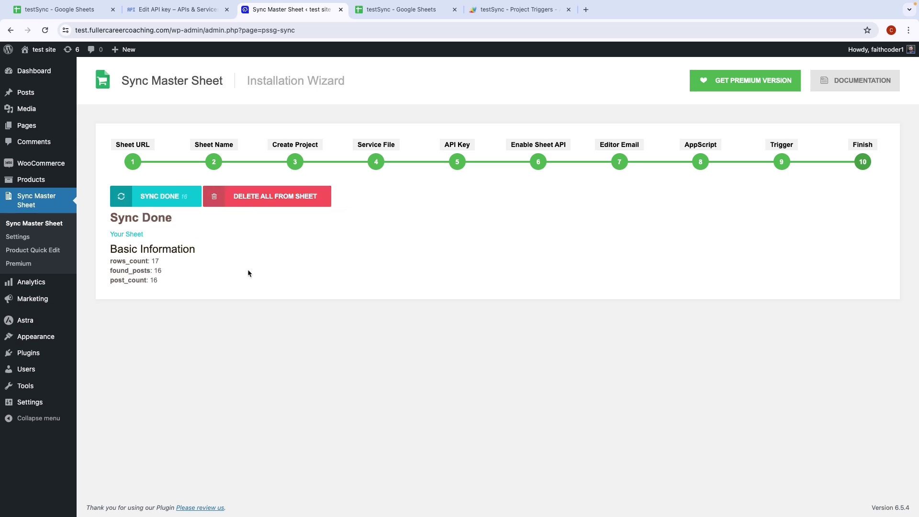
{"action": "right_click", "coordinate": [124, 237]}
{"action": "left_click", "coordinate": [140, 238]}
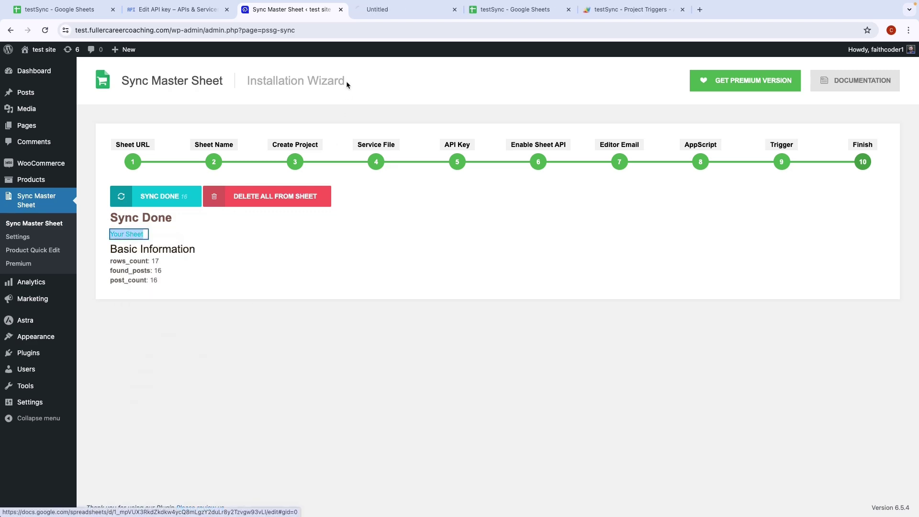
{"action": "left_click", "coordinate": [387, 12]}
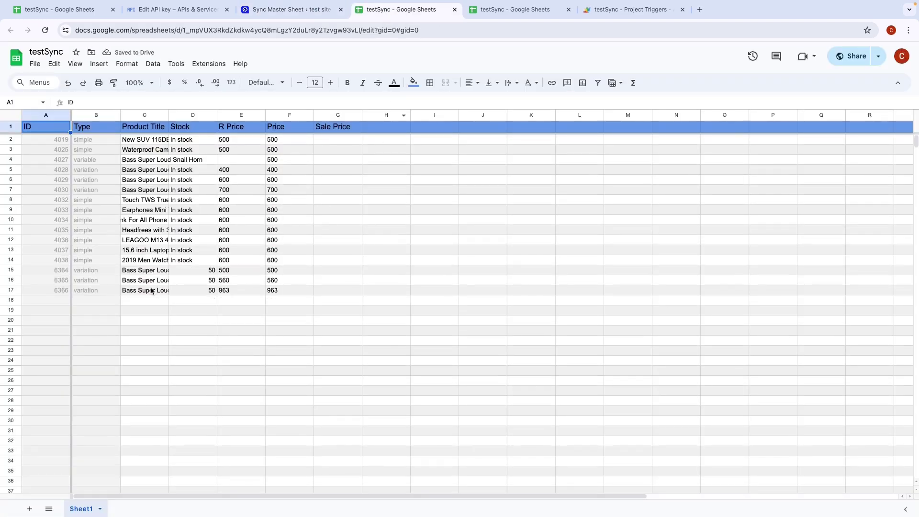